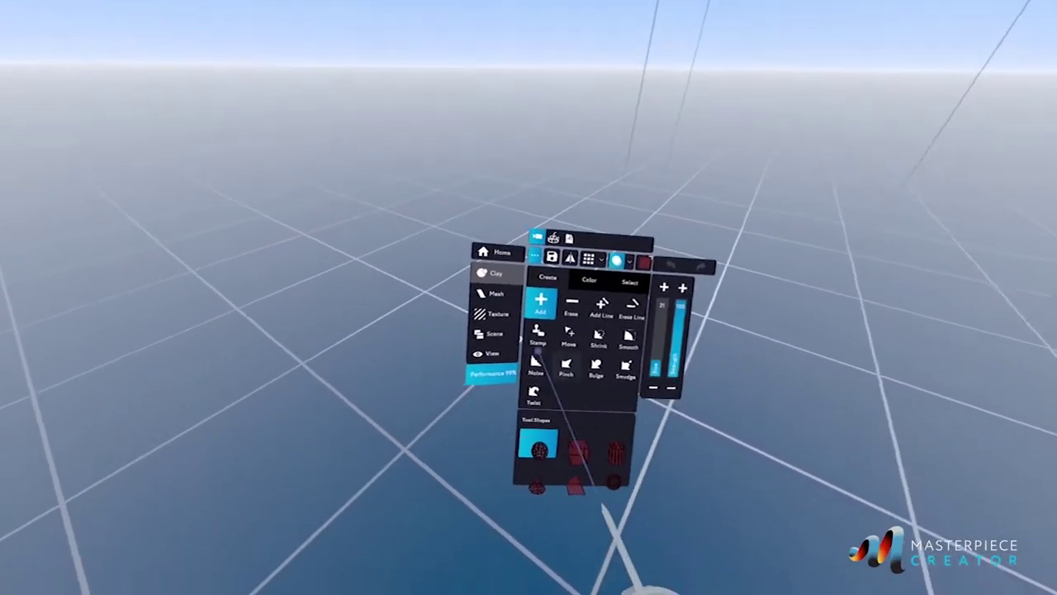
Step: Import the underwater hippo image from the desktop's Hipos folder as a reference
{"action": "left_click", "coordinate": [610, 284]}
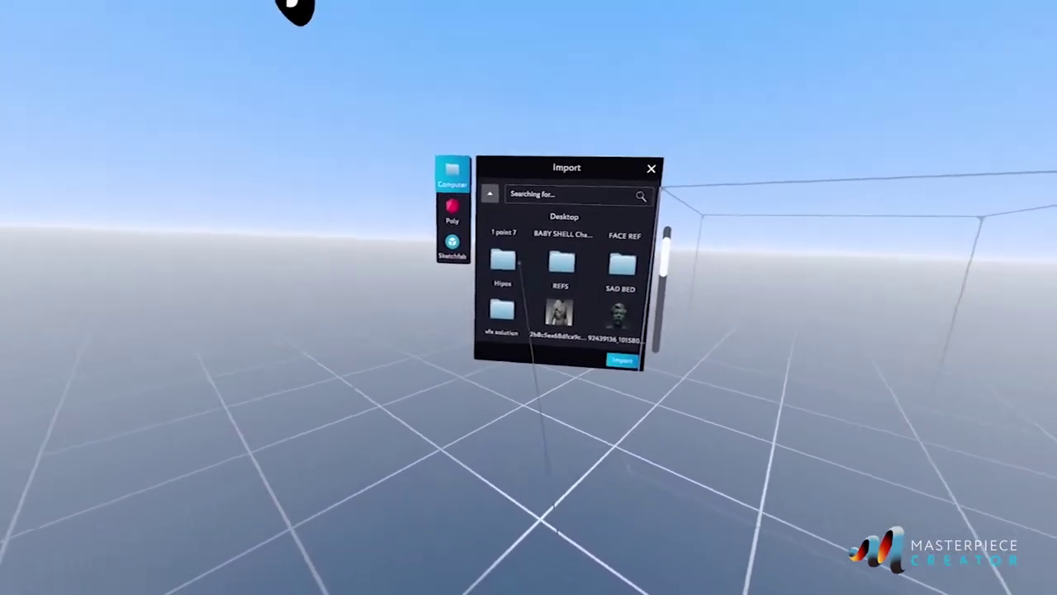
{"action": "left_click", "coordinate": [518, 263]}
{"action": "left_click", "coordinate": [498, 198]}
{"action": "left_click", "coordinate": [573, 306]}
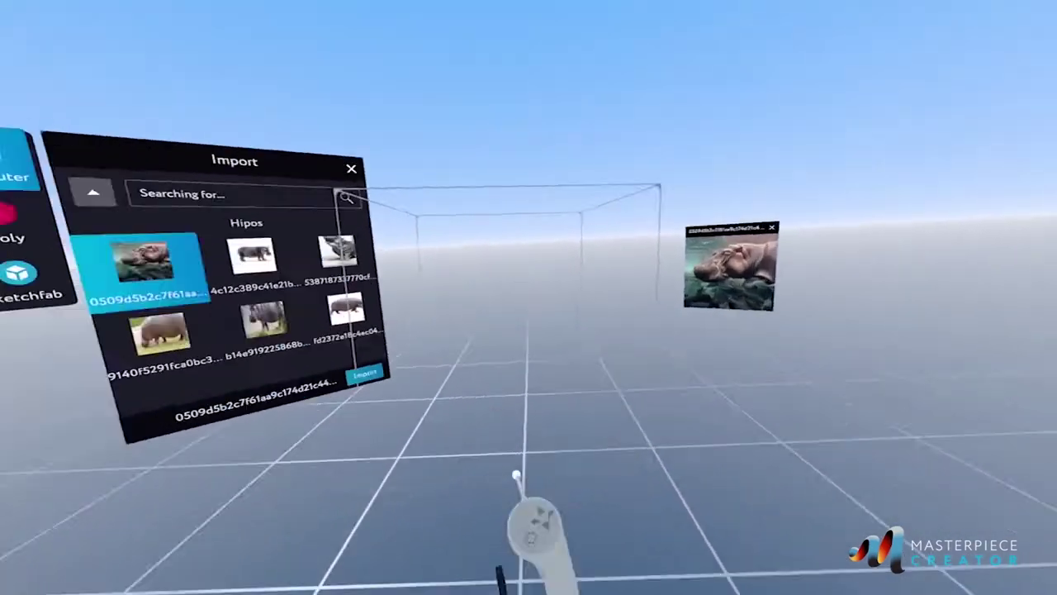
Step: Import the striped hippo and open-mouthed hippo images and place them around the canvas
{"action": "left_click", "coordinate": [511, 273]}
{"action": "left_click", "coordinate": [573, 369]}
{"action": "left_click_drag", "start_coordinate": [545, 342], "coordinate": [520, 243]}
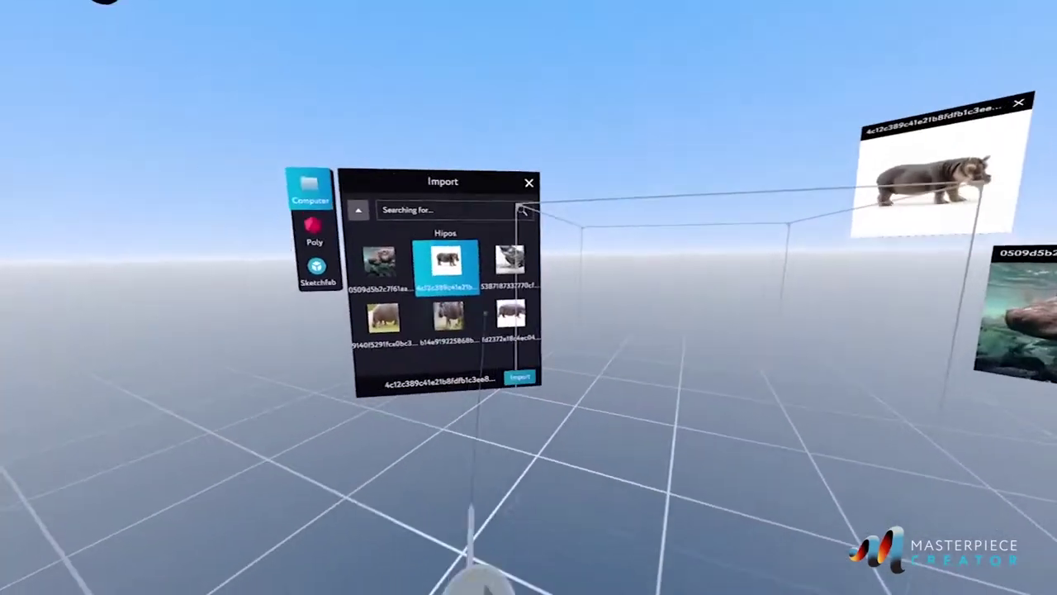
{"action": "left_click", "coordinate": [493, 382]}
{"action": "left_click_drag", "start_coordinate": [496, 330], "coordinate": [542, 201]}
Step: Import the two hippo photos with grass backgrounds and place them beside the other references
{"action": "left_click", "coordinate": [365, 329]}
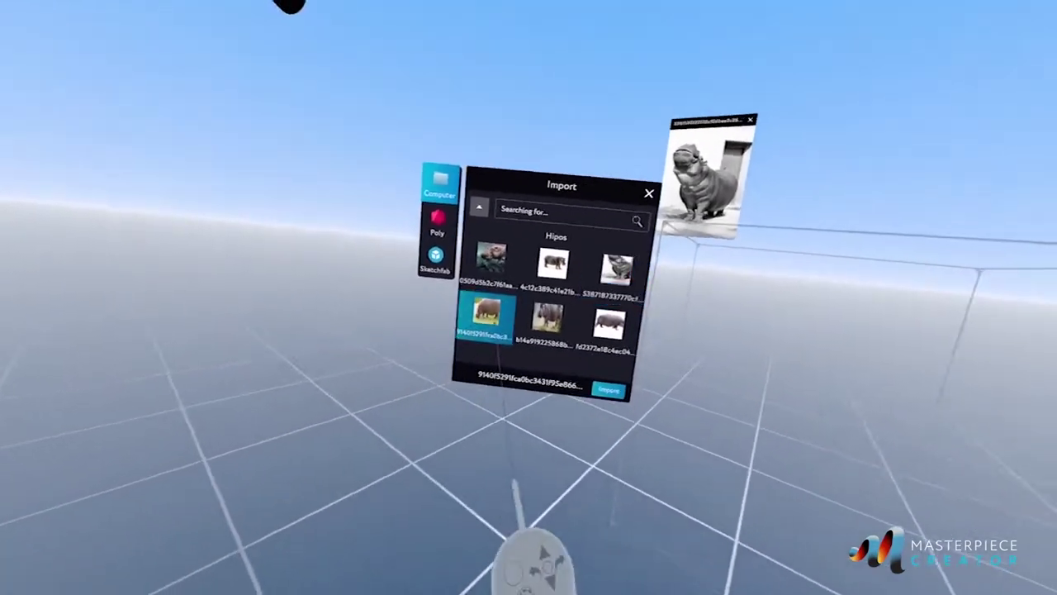
{"action": "left_click", "coordinate": [493, 382]}
{"action": "left_click_drag", "start_coordinate": [578, 272], "coordinate": [526, 217]}
{"action": "left_click", "coordinate": [496, 288]}
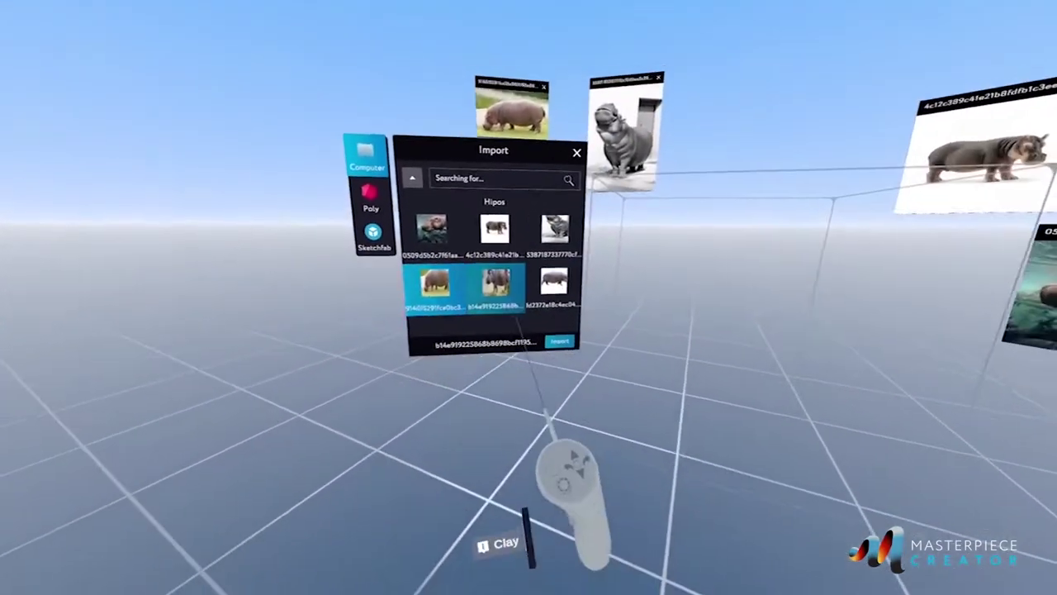
{"action": "left_click", "coordinate": [559, 340]}
{"action": "left_click_drag", "start_coordinate": [561, 297], "coordinate": [878, 328]}
Step: Import the white-background side-view hippo image and close the import window
{"action": "left_click", "coordinate": [545, 306]}
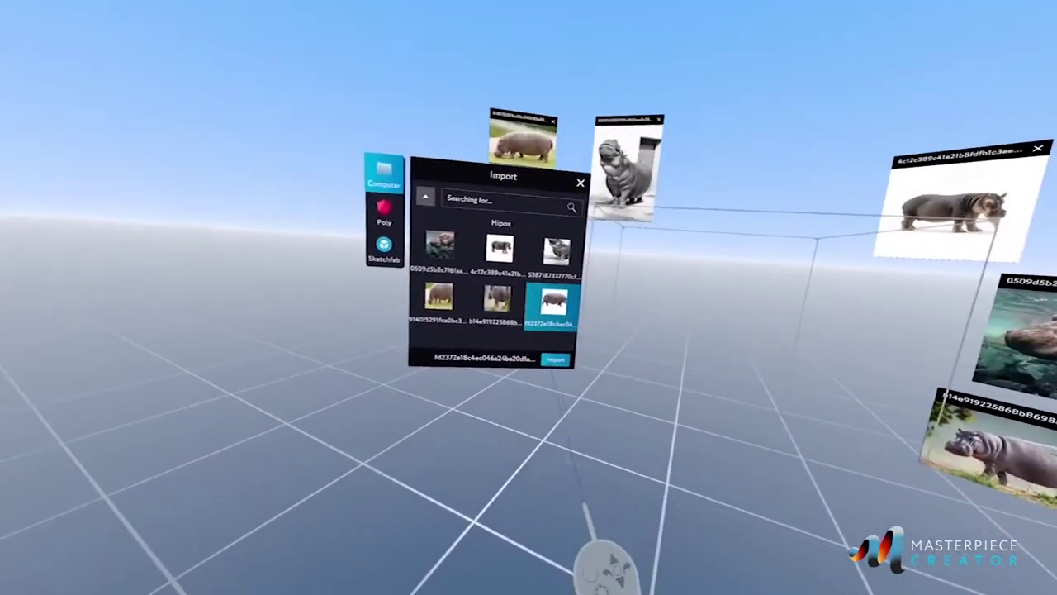
{"action": "left_click", "coordinate": [554, 356]}
{"action": "left_click", "coordinate": [578, 330]}
{"action": "left_click", "coordinate": [533, 177]}
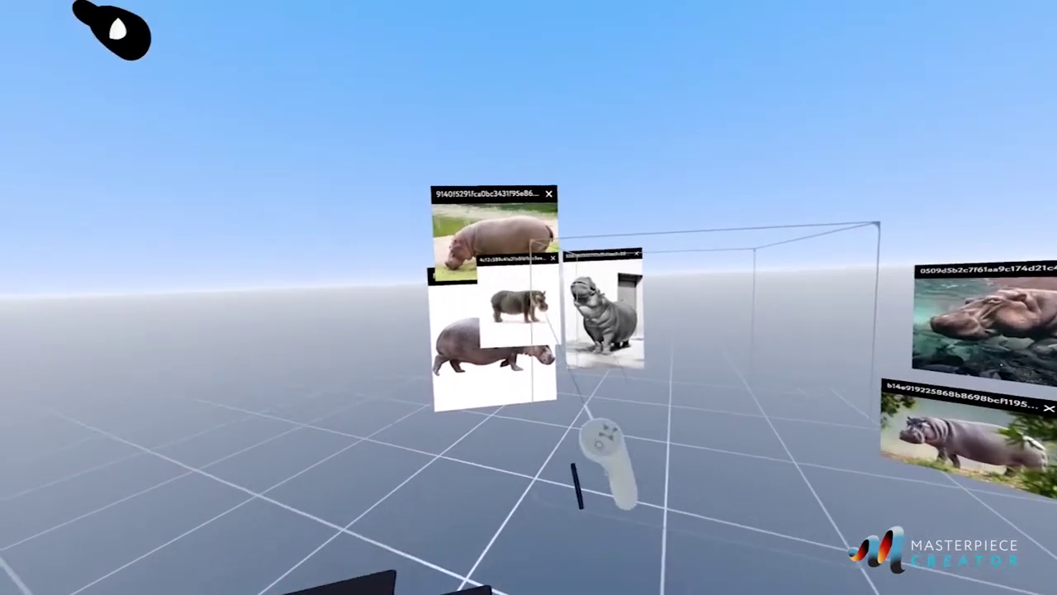
Step: Arrange the hippo reference images into a compact board behind the canvas
{"action": "left_click_drag", "start_coordinate": [547, 314], "coordinate": [413, 388]}
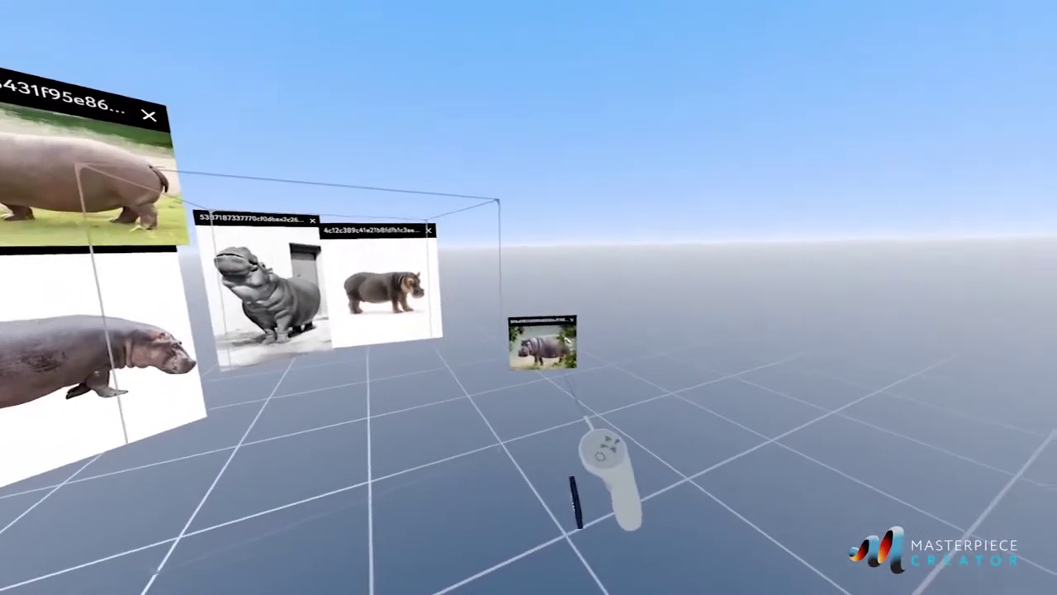
{"action": "left_click_drag", "start_coordinate": [542, 342], "coordinate": [436, 373]}
{"action": "left_click_drag", "start_coordinate": [486, 330], "coordinate": [564, 223]}
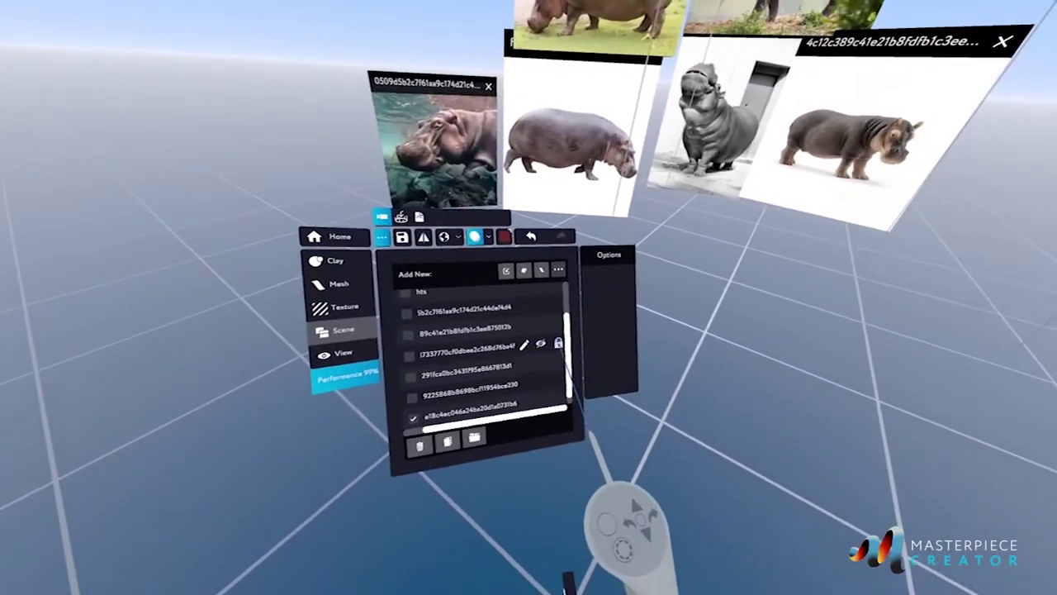
Step: Lock the hippo reference images in the scene list
{"action": "left_click", "coordinate": [545, 324]}
{"action": "left_click", "coordinate": [545, 305]}
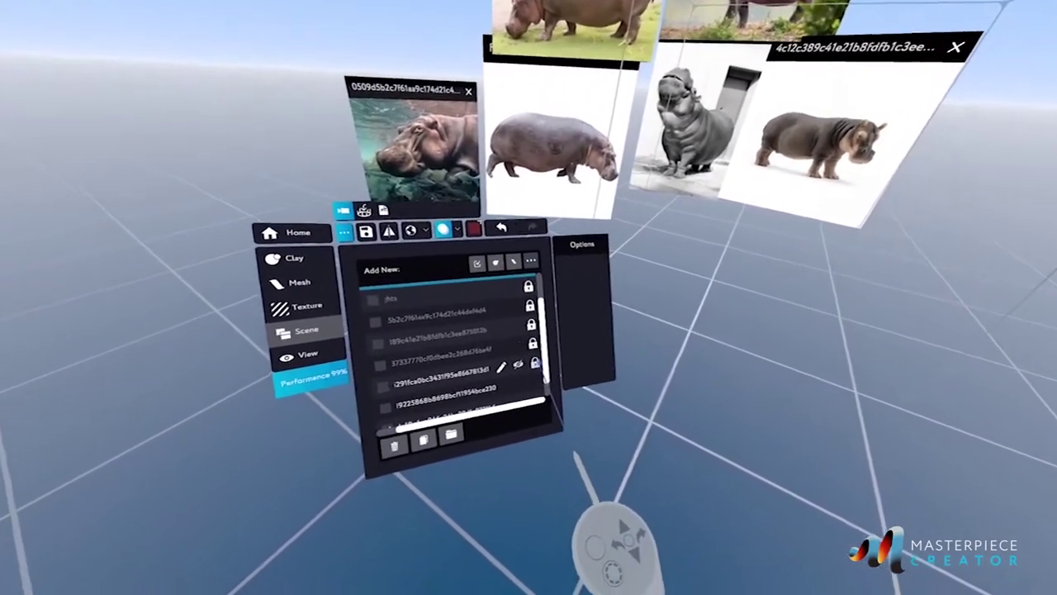
{"action": "left_click", "coordinate": [533, 376]}
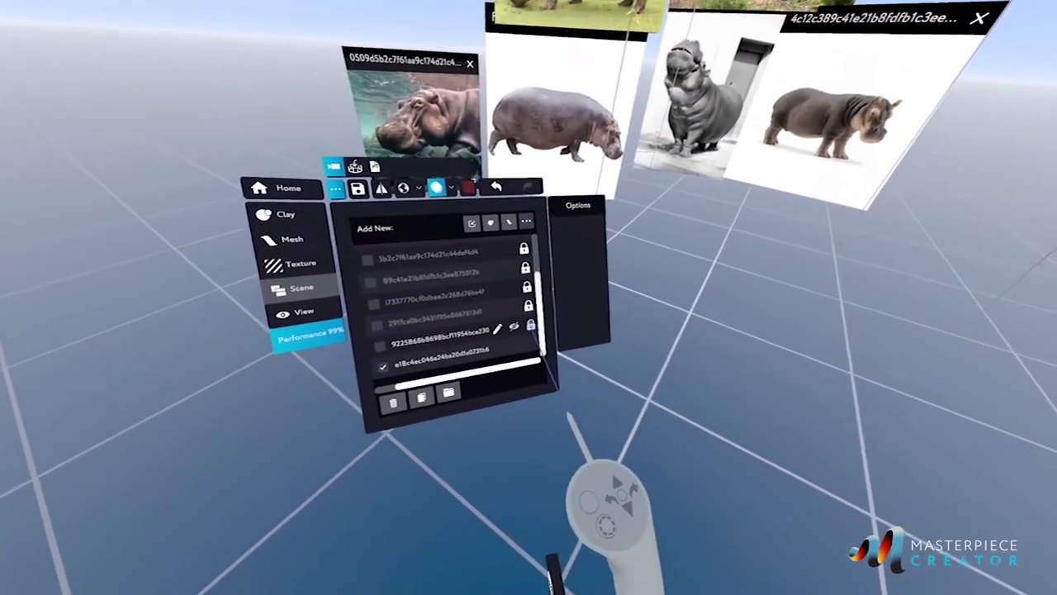
{"action": "left_click", "coordinate": [531, 325]}
{"action": "left_click", "coordinate": [568, 337]}
Step: Build a flat clay floor slab with the cube shape, using symmetry, the grid and 90° angle snapping
{"action": "left_click_drag", "start_coordinate": [571, 306], "coordinate": [732, 281]}
{"action": "left_click", "coordinate": [497, 319]}
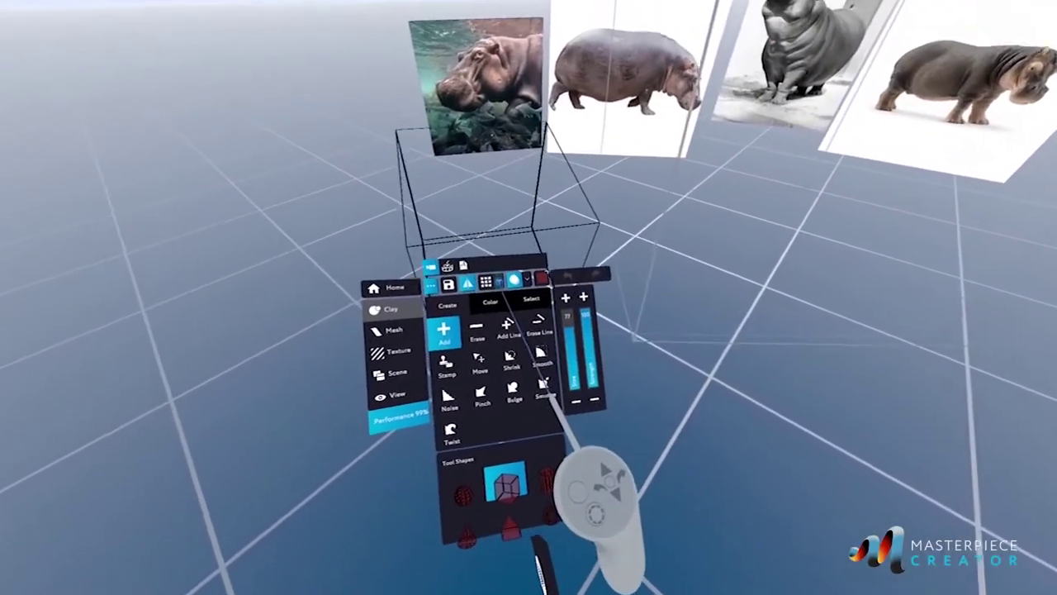
{"action": "left_click", "coordinate": [500, 281]}
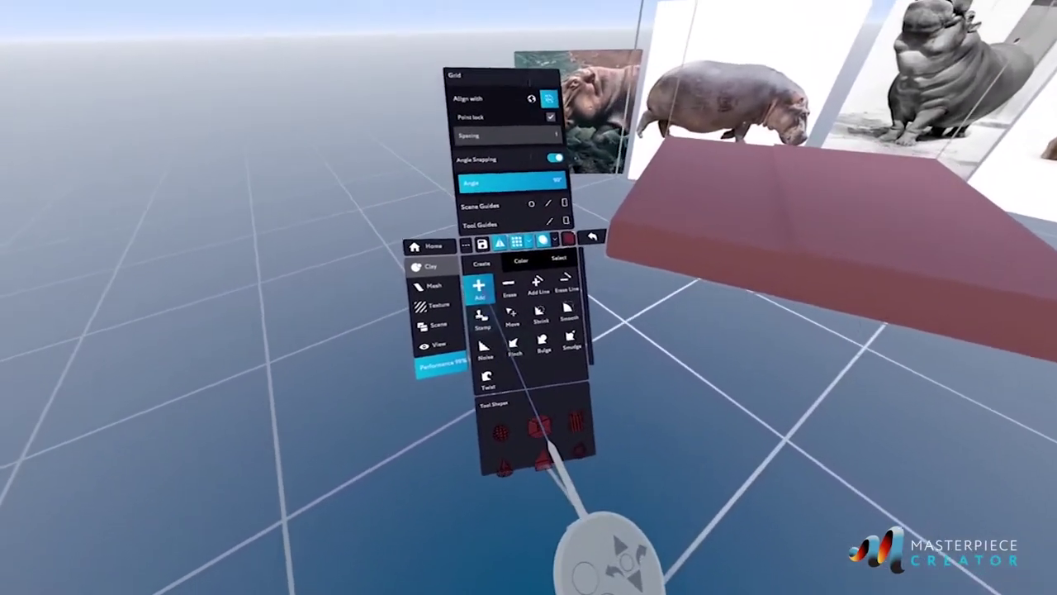
{"action": "left_click", "coordinate": [480, 401]}
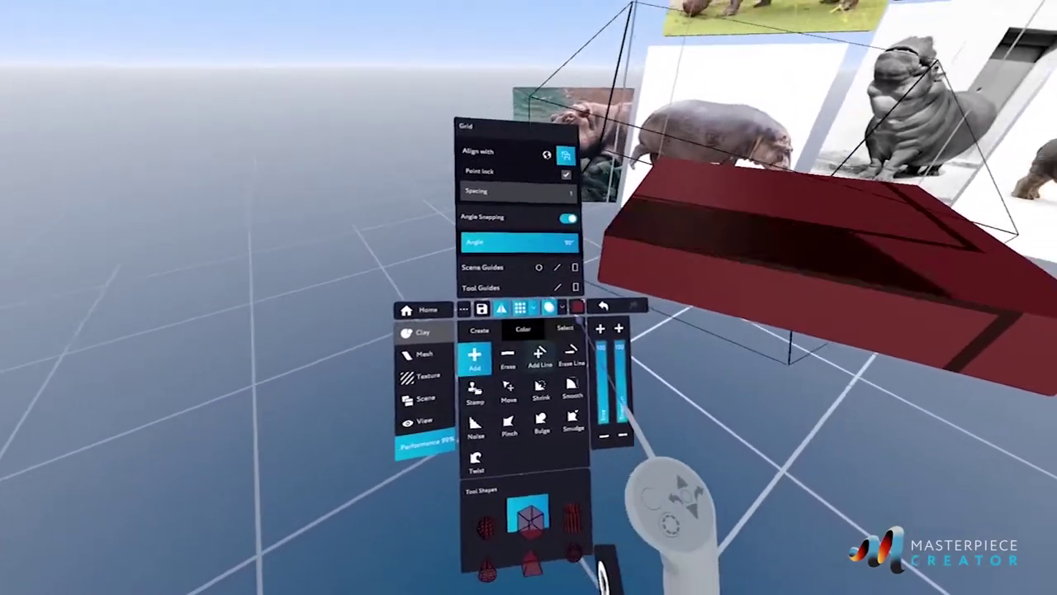
Step: Paint the red floor slab off-white and turn off the grid's angle snapping
{"action": "left_click", "coordinate": [575, 308]}
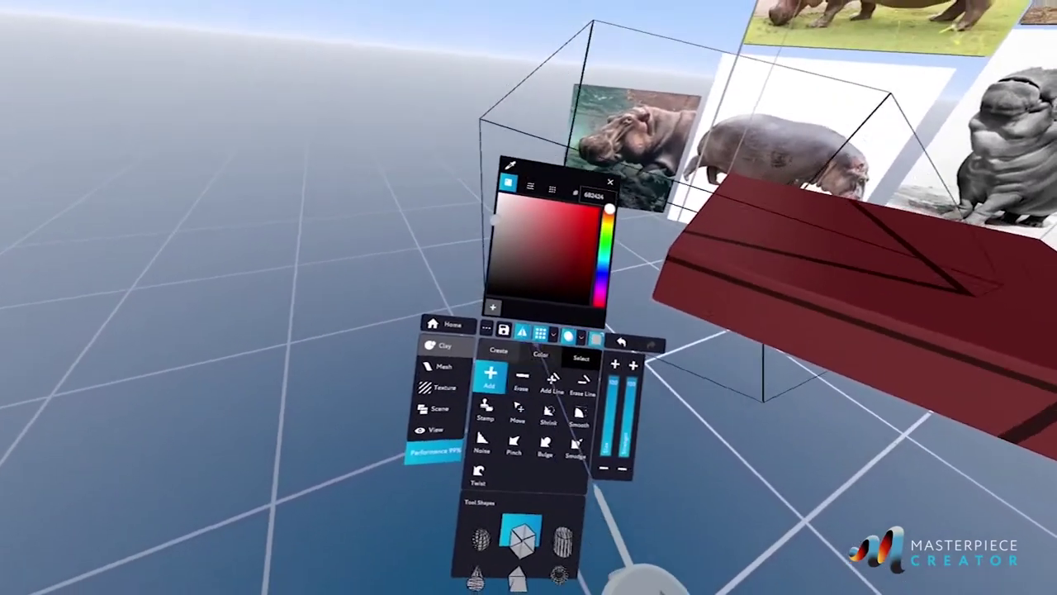
{"action": "left_click", "coordinate": [580, 359]}
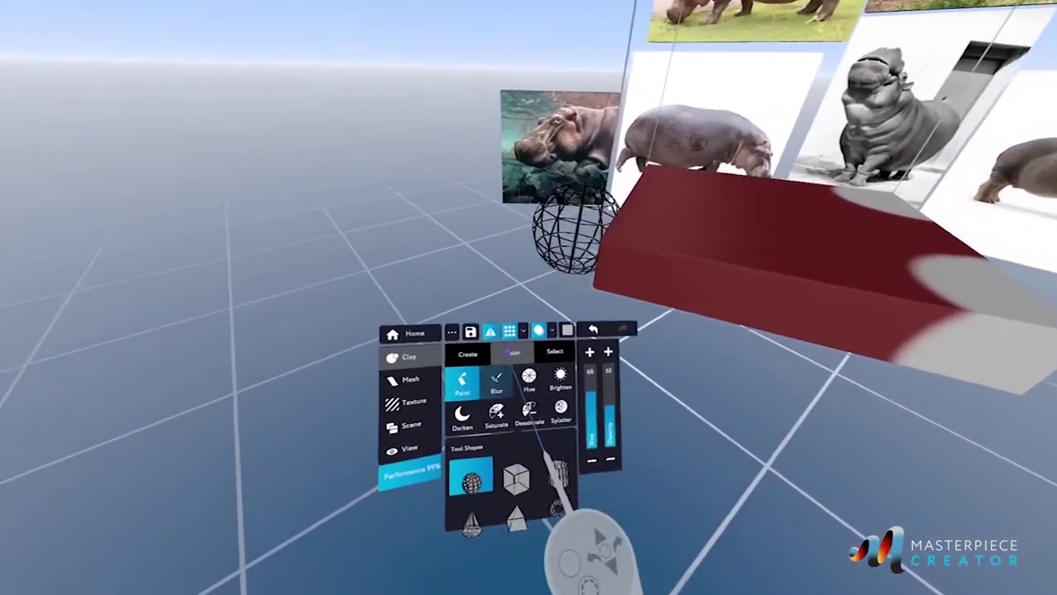
{"action": "left_click", "coordinate": [509, 330]}
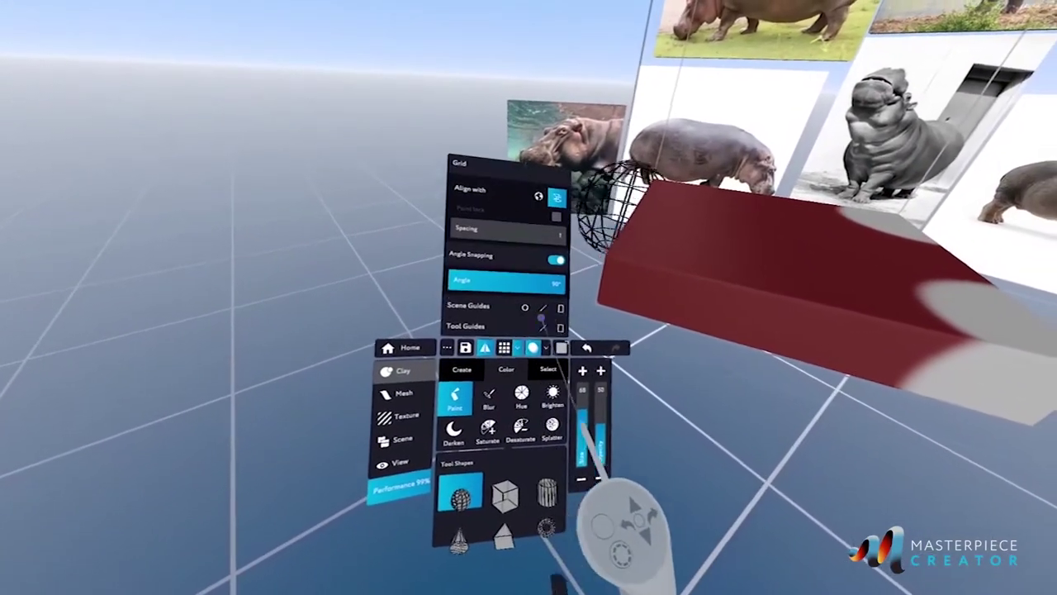
{"action": "left_click", "coordinate": [550, 263]}
{"action": "key", "text": "ctrl+z"}
{"action": "key", "text": "ctrl+z"}
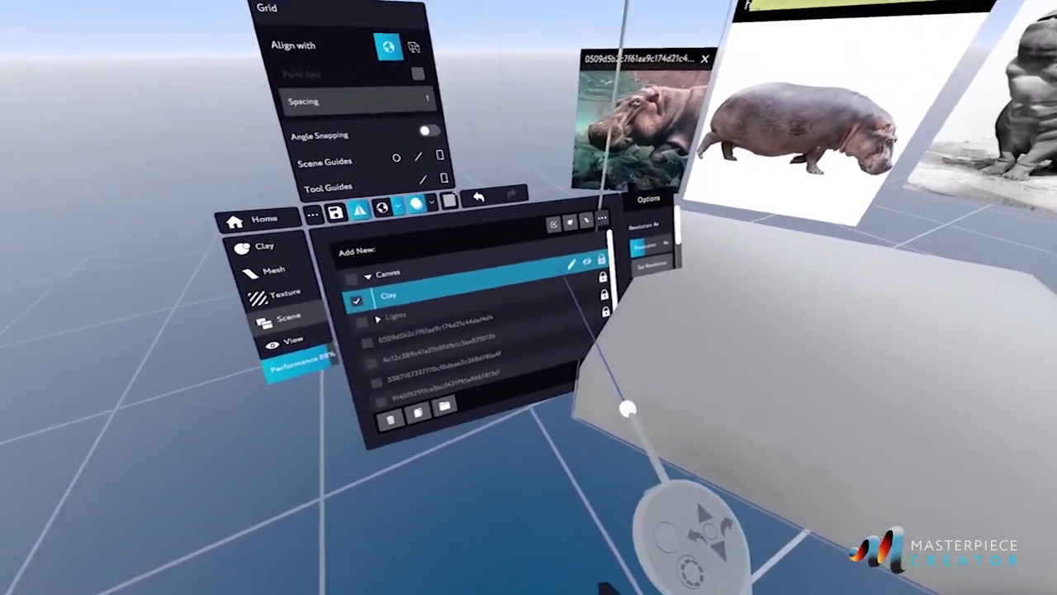
Step: Duplicate the floor clay layer and lower the resolution of the copy
{"action": "left_click", "coordinate": [669, 261]}
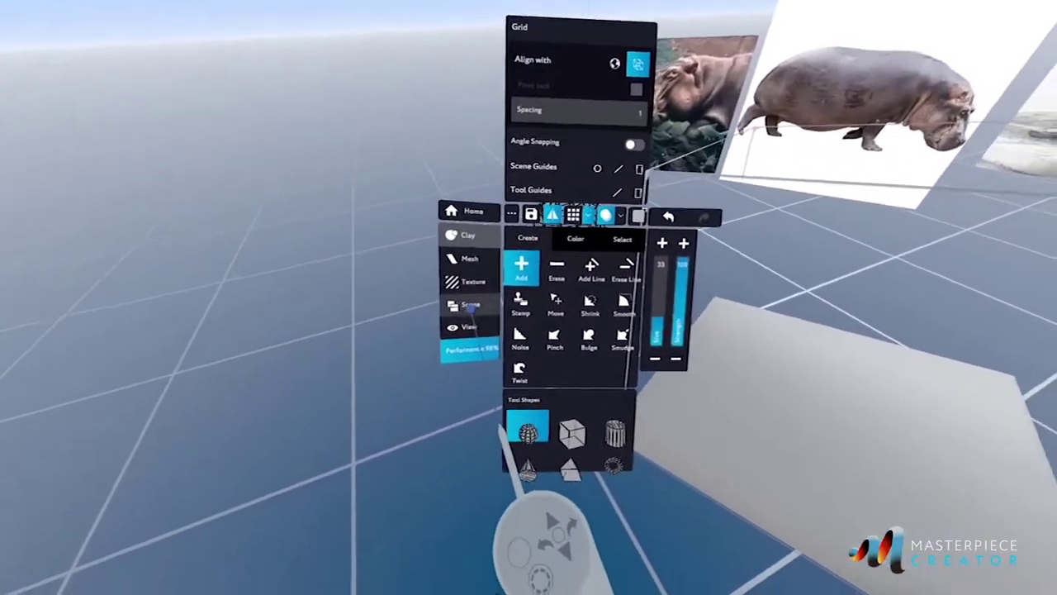
{"action": "left_click", "coordinate": [470, 305]}
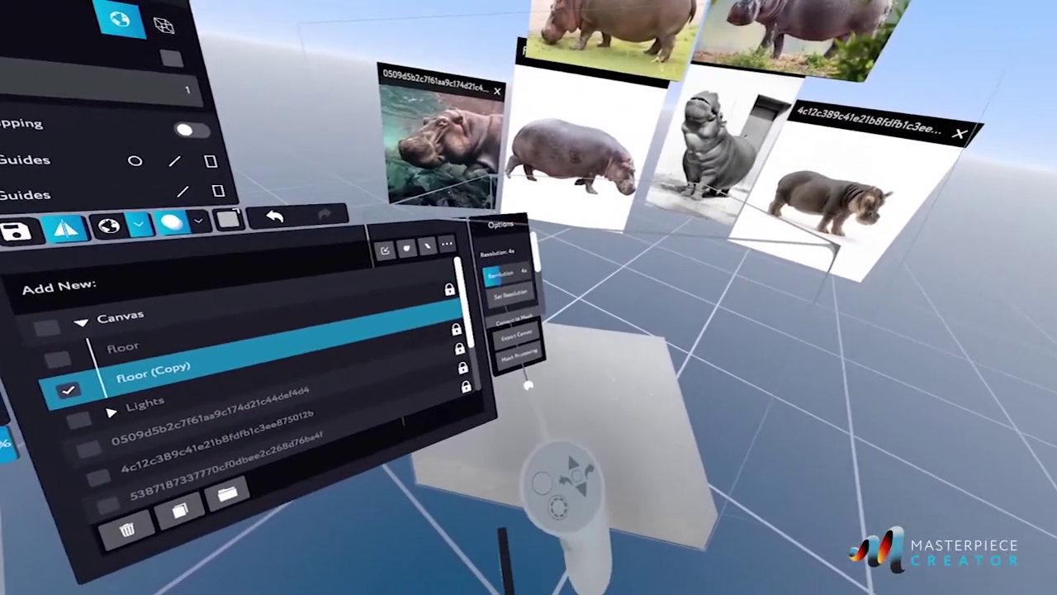
{"action": "left_click_drag", "start_coordinate": [499, 276], "coordinate": [480, 265]}
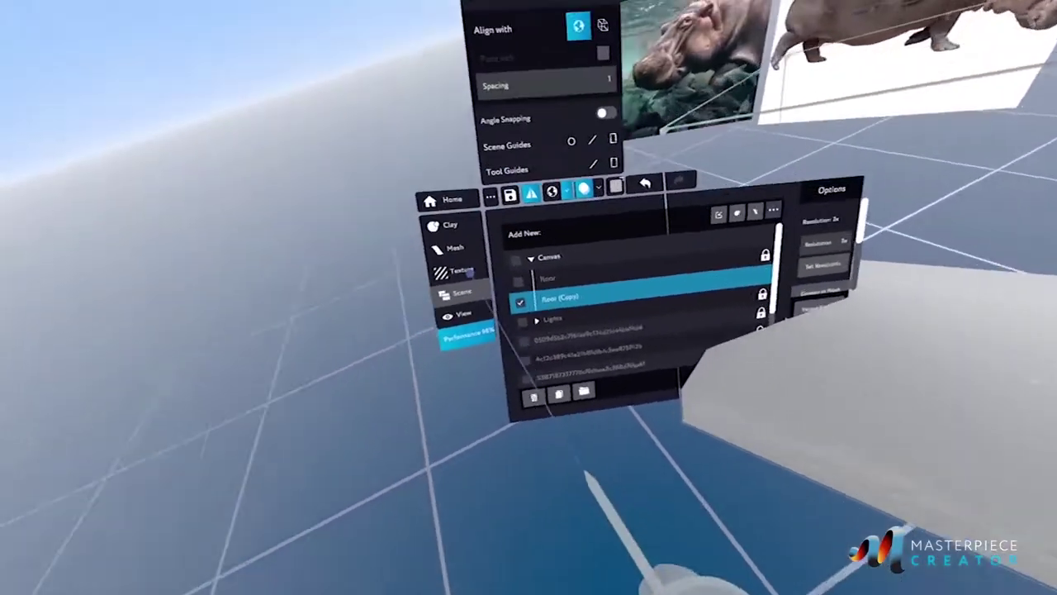
{"action": "left_click", "coordinate": [457, 257]}
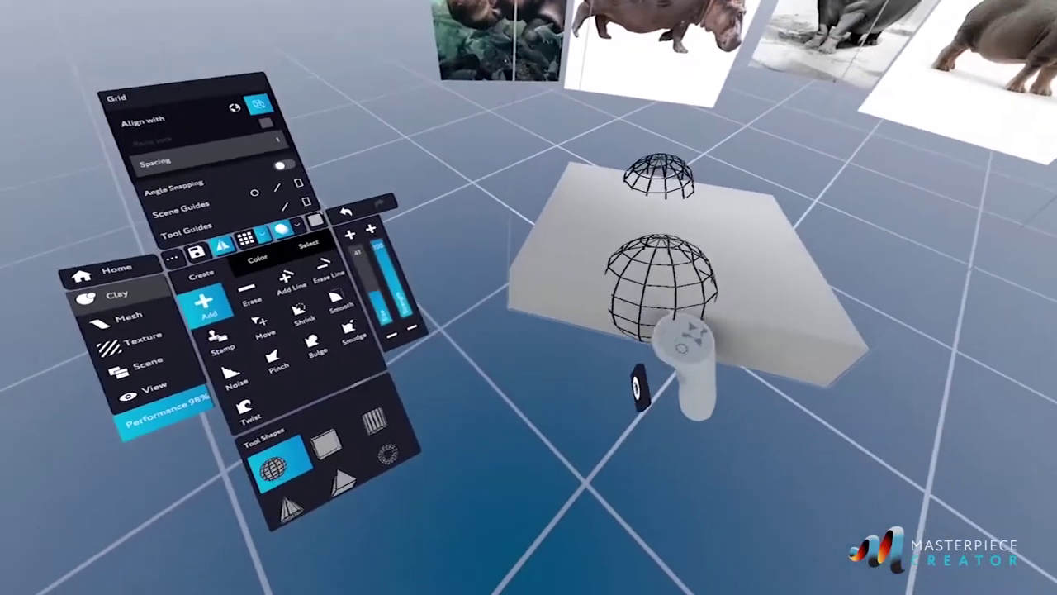
Step: Erase the duplicated floor clay and sculpt an elongated hippo body above the floor with the sphere shape
{"action": "left_click_drag", "start_coordinate": [661, 289], "coordinate": [589, 342]}
{"action": "key", "text": "ctrl+z"}
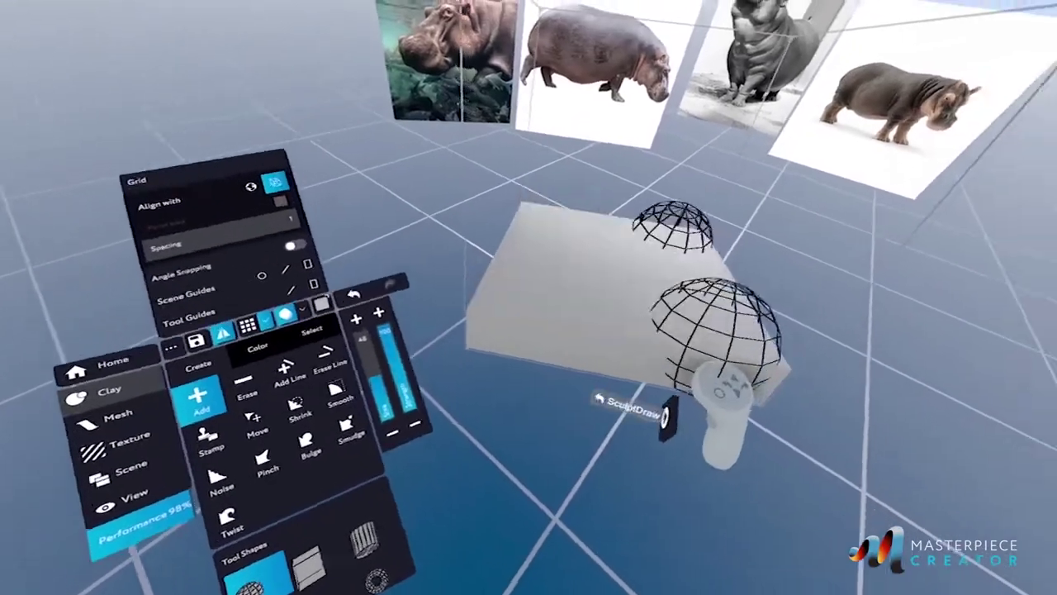
{"action": "key", "text": "e"}
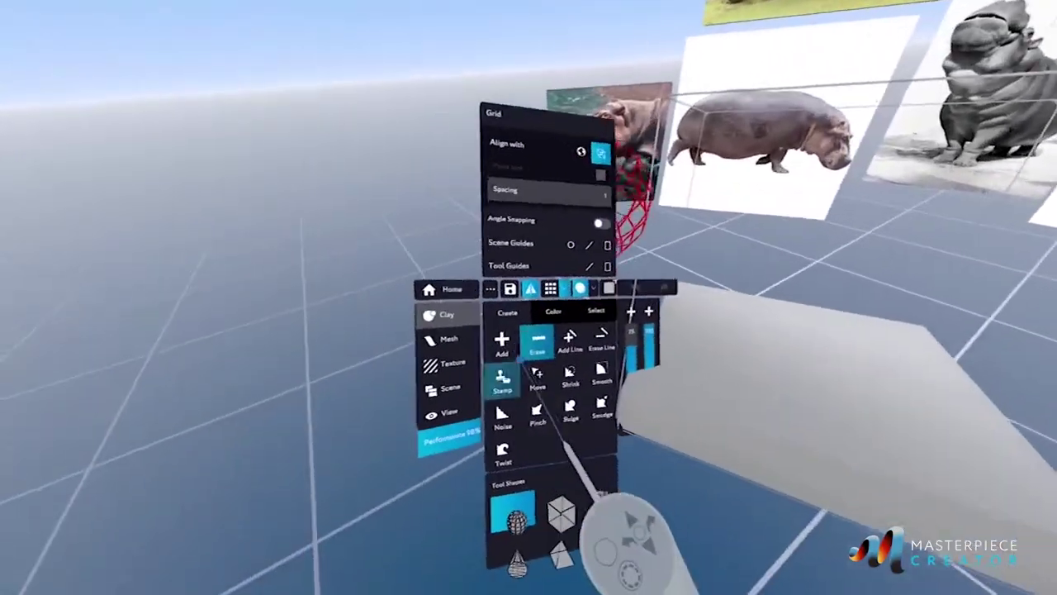
{"action": "left_click", "coordinate": [403, 371]}
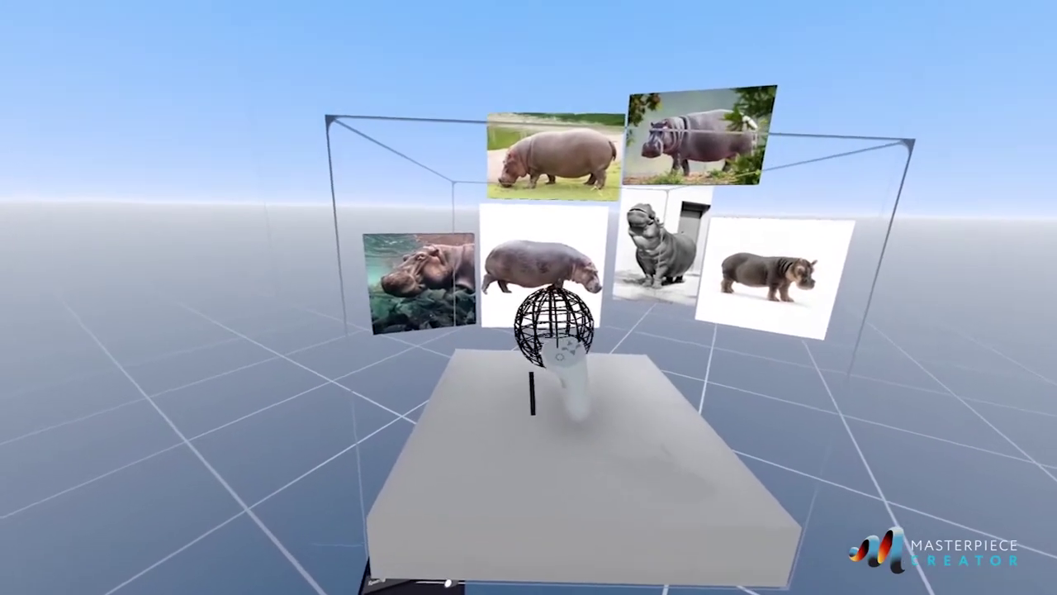
{"action": "left_click", "coordinate": [554, 326]}
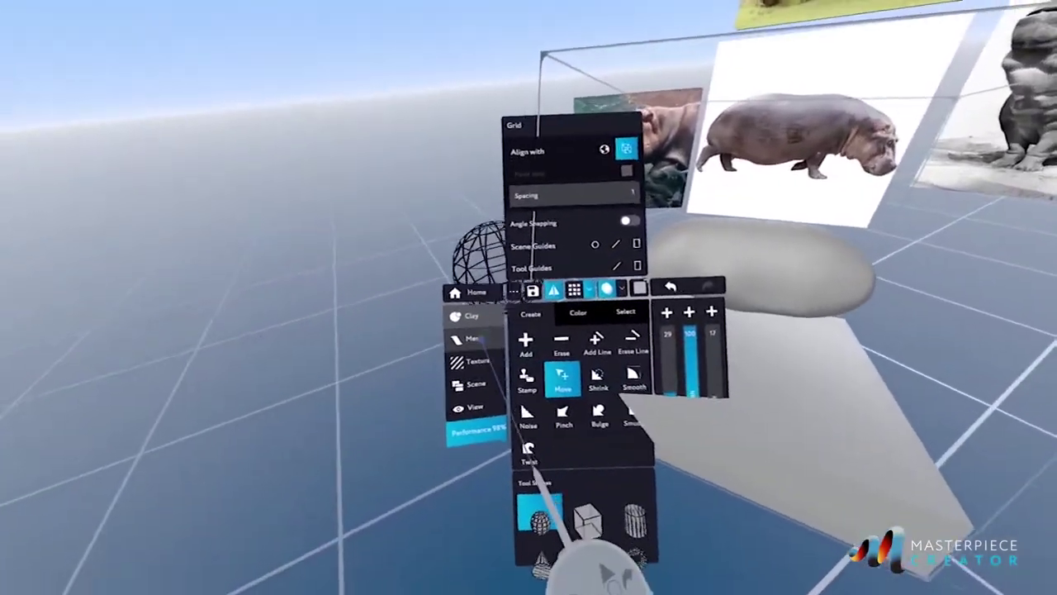
Step: Cut the body clay with a sphere selection and paste it back above the floor slab
{"action": "left_click", "coordinate": [296, 495]}
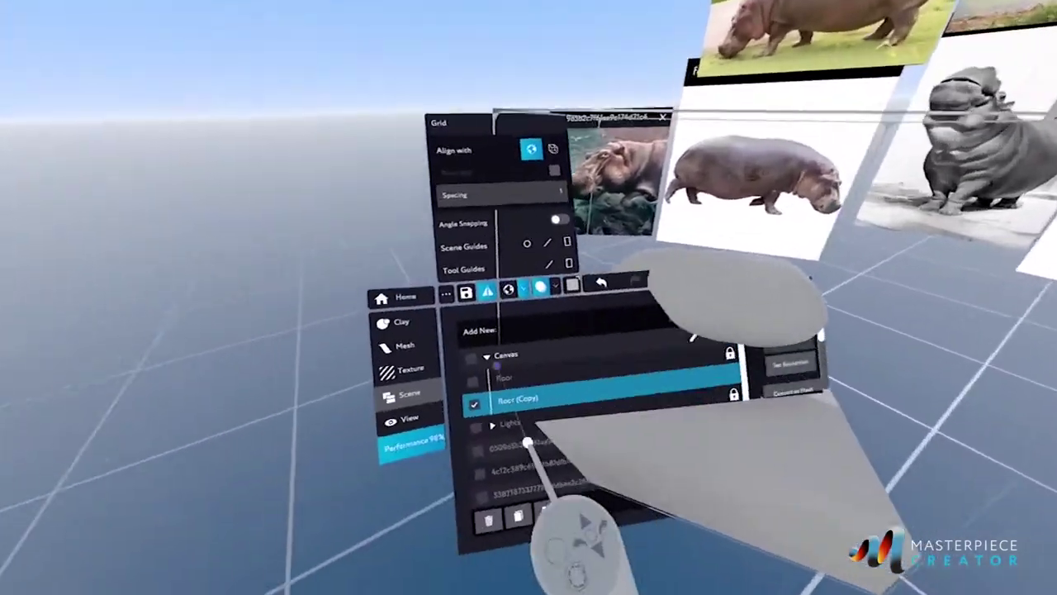
{"action": "left_click", "coordinate": [164, 449]}
{"action": "left_click", "coordinate": [541, 366]}
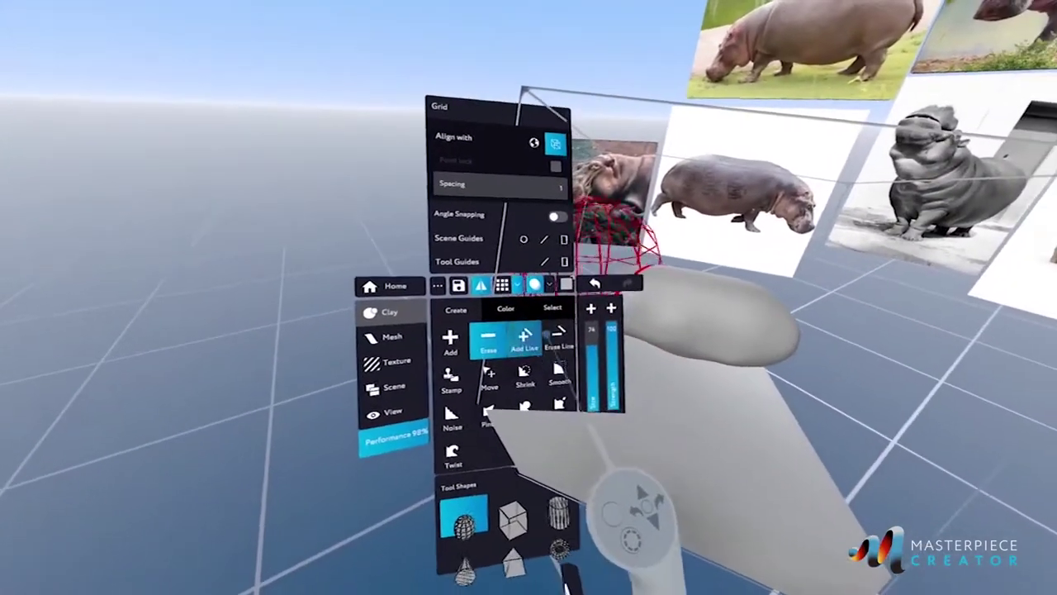
{"action": "left_click", "coordinate": [549, 307]}
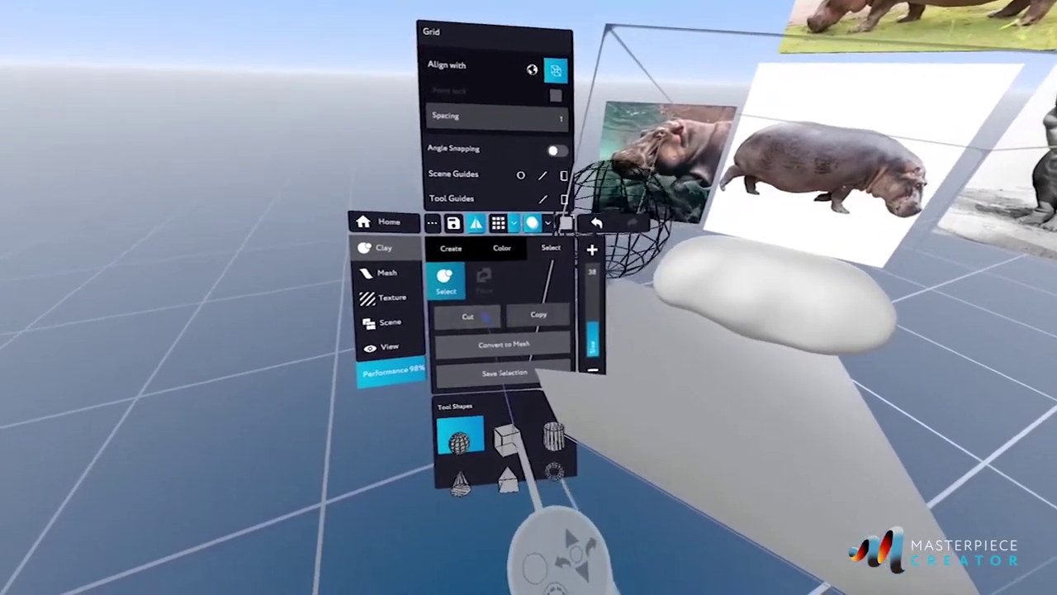
{"action": "left_click", "coordinate": [494, 333]}
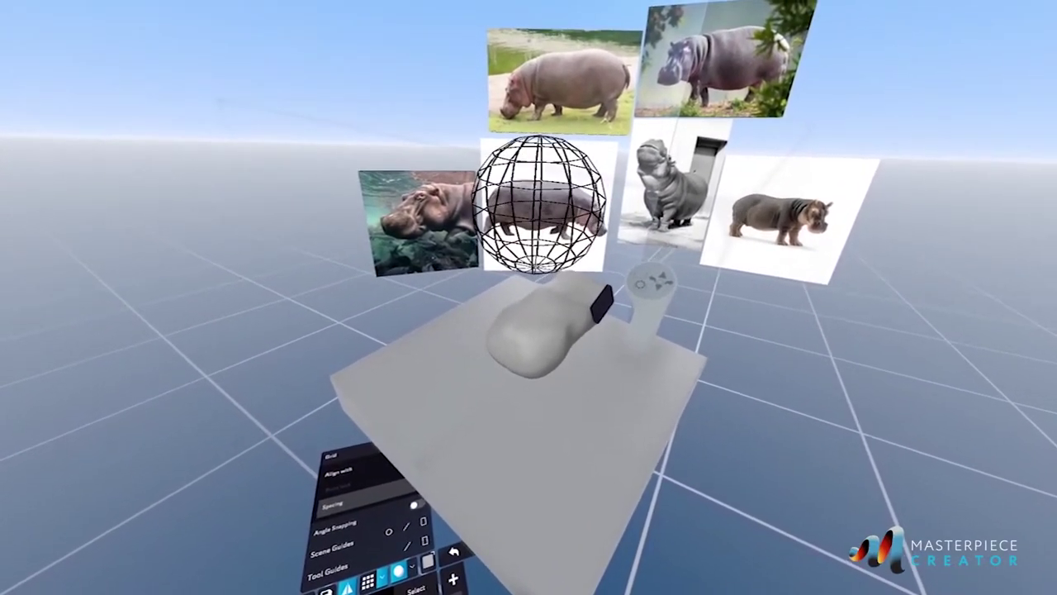
{"action": "left_click_drag", "start_coordinate": [651, 281], "coordinate": [667, 332]}
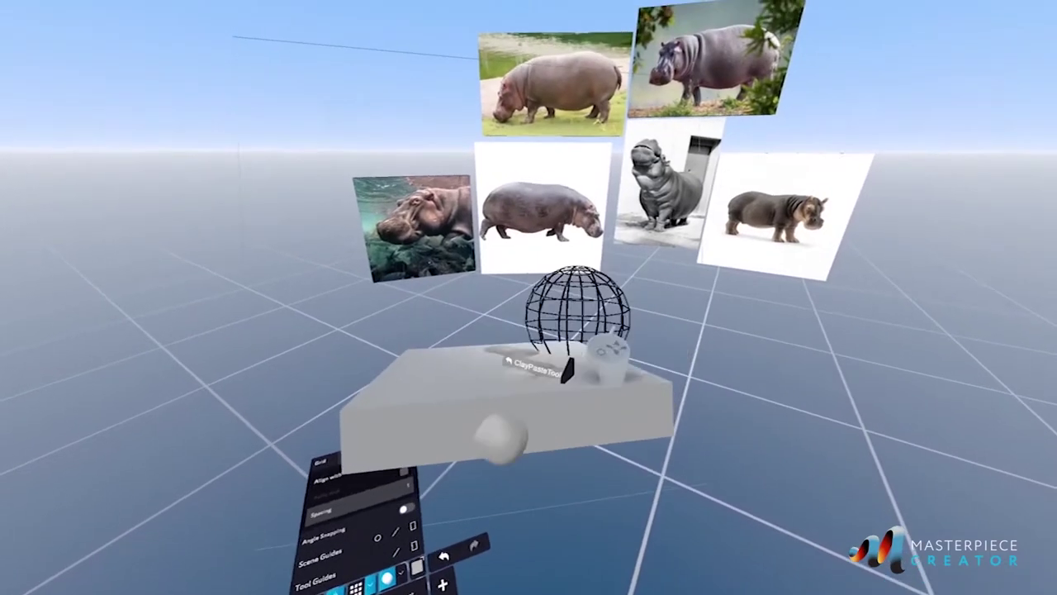
{"action": "left_click_drag", "start_coordinate": [608, 353], "coordinate": [602, 185]}
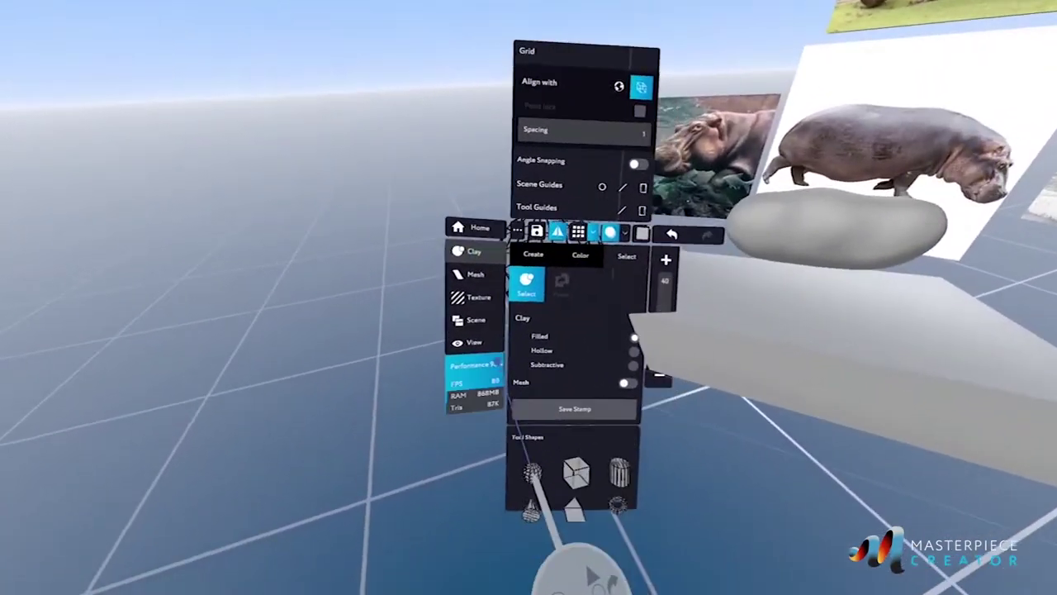
Step: Rename the floor (Copy) layer as body
{"action": "left_click", "coordinate": [476, 319]}
{"action": "left_click", "coordinate": [548, 301]}
{"action": "left_click", "coordinate": [532, 271]}
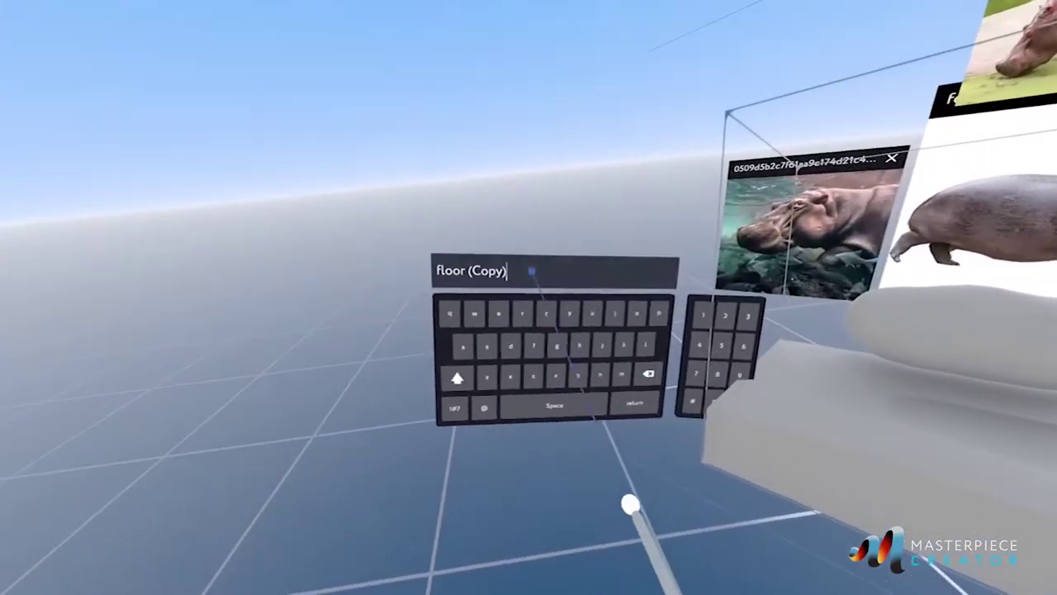
{"action": "left_click", "coordinate": [531, 270]}
{"action": "type", "text": "bod"}
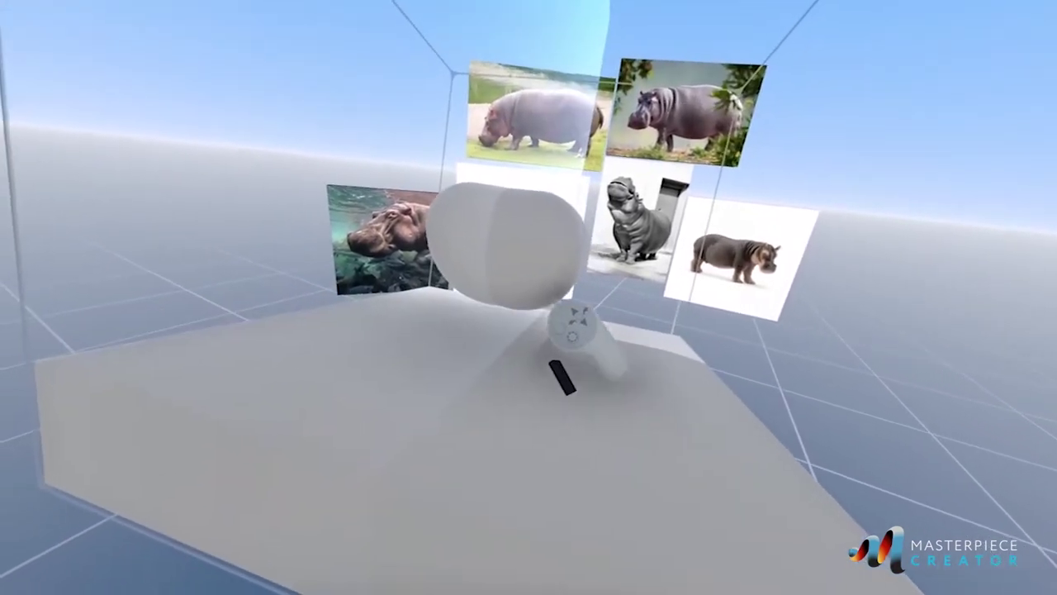
Step: Add a clay leg beneath the hippo's body
{"action": "mouse_move", "coordinate": [541, 304]}
{"action": "left_mouse_down"}
{"action": "mouse_move", "coordinate": [522, 354]}
{"action": "mouse_move", "coordinate": [531, 343]}
{"action": "mouse_move", "coordinate": [537, 354]}
{"action": "mouse_move", "coordinate": [515, 352]}
{"action": "left_mouse_up"}
{"action": "key", "text": "ctrl+z"}
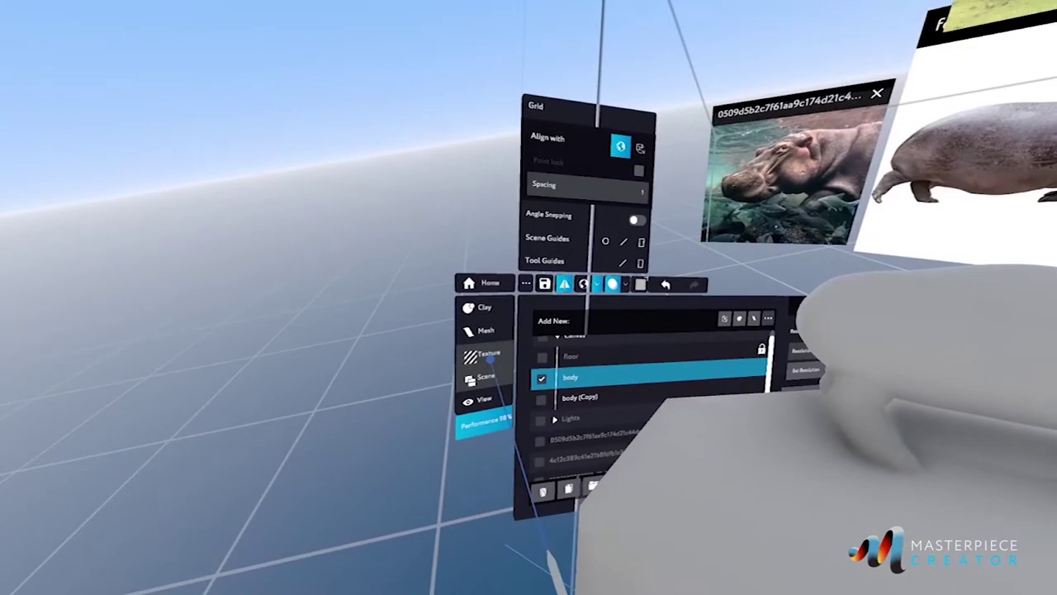
Step: Return to clay sculpting and refine the hippo's body and legs with the Bulge and Smooth tools
{"action": "left_click", "coordinate": [485, 354]}
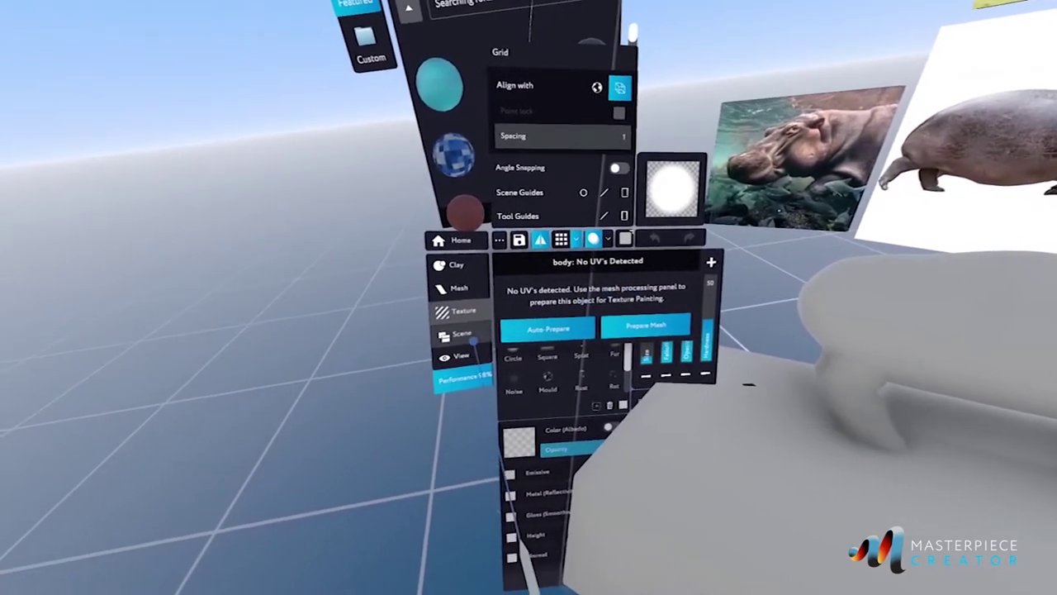
{"action": "left_click", "coordinate": [461, 335]}
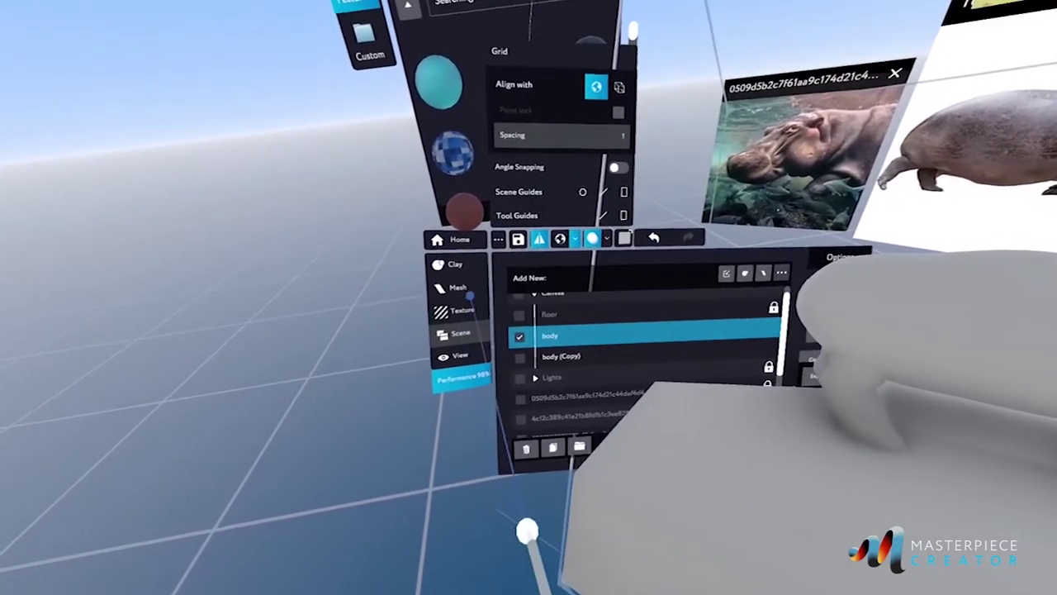
{"action": "left_click", "coordinate": [446, 274]}
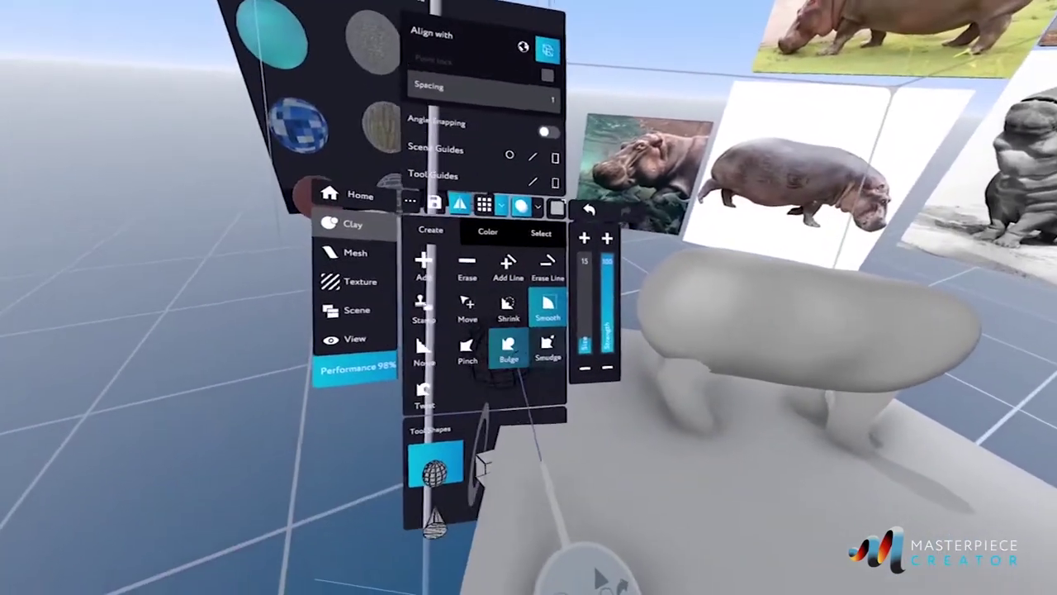
{"action": "left_click", "coordinate": [487, 305]}
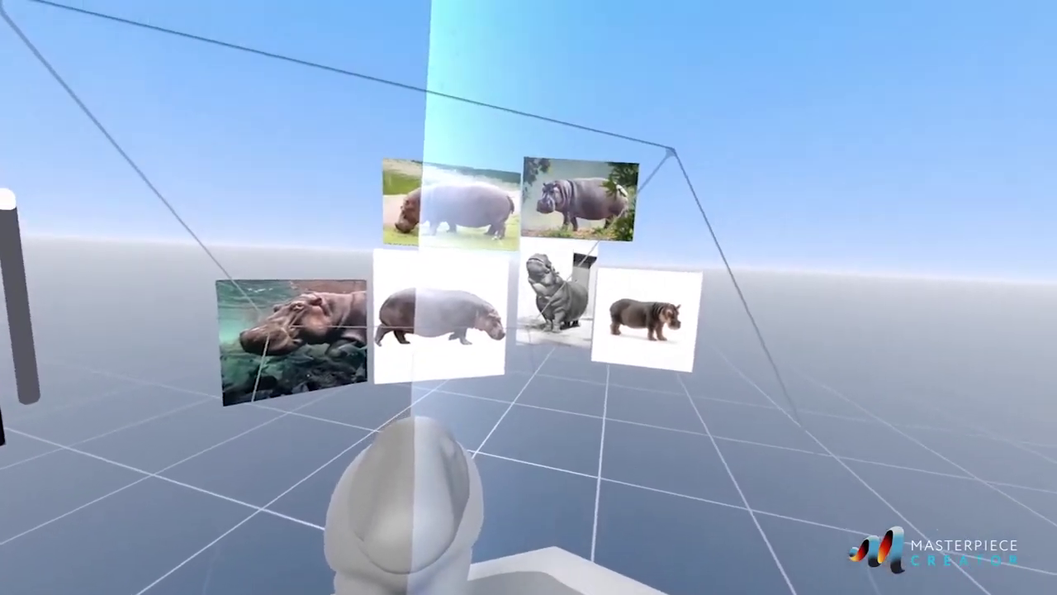
Step: Sculpt a rounded head with a downward-sloping snout at the front of the body, adding and erasing clay with the sphere shape
{"action": "left_click", "coordinate": [562, 364]}
{"action": "scroll", "coordinate": [549, 466], "scroll_direction": "down", "scroll_amount": 3}
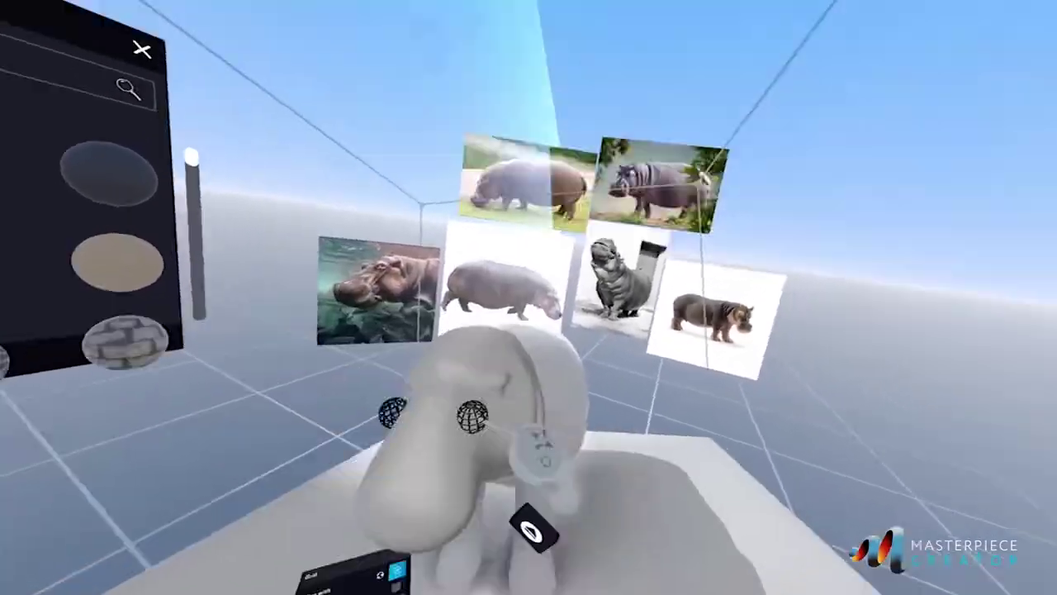
{"action": "scroll", "coordinate": [553, 307], "scroll_direction": "up", "scroll_amount": 3}
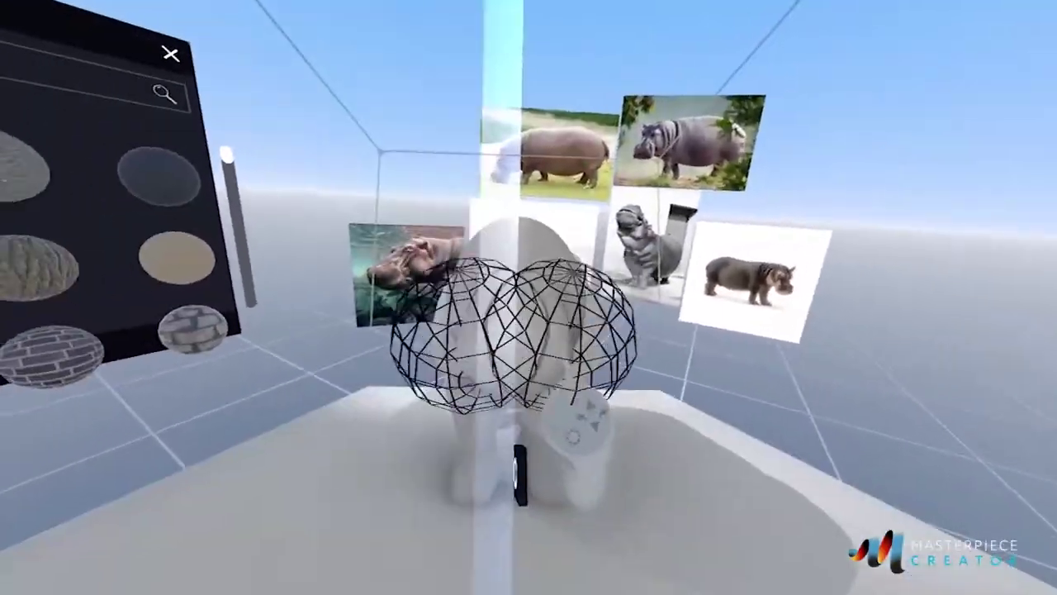
{"action": "scroll", "coordinate": [540, 361], "scroll_direction": "down", "scroll_amount": 3}
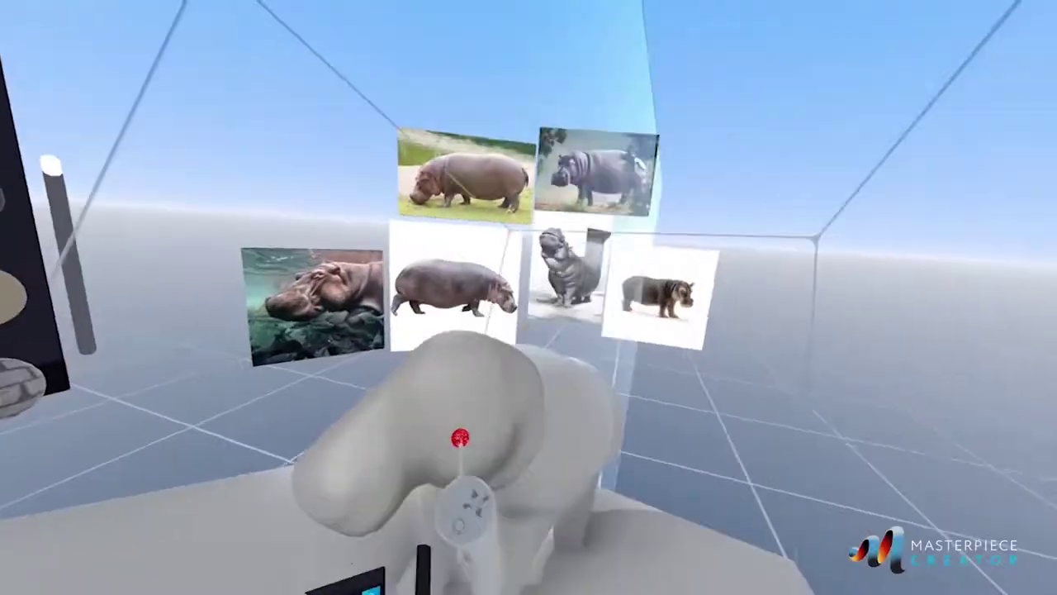
{"action": "scroll", "coordinate": [463, 381], "scroll_direction": "up", "scroll_amount": 3}
{"action": "scroll", "coordinate": [578, 236], "scroll_direction": "down", "scroll_amount": 3}
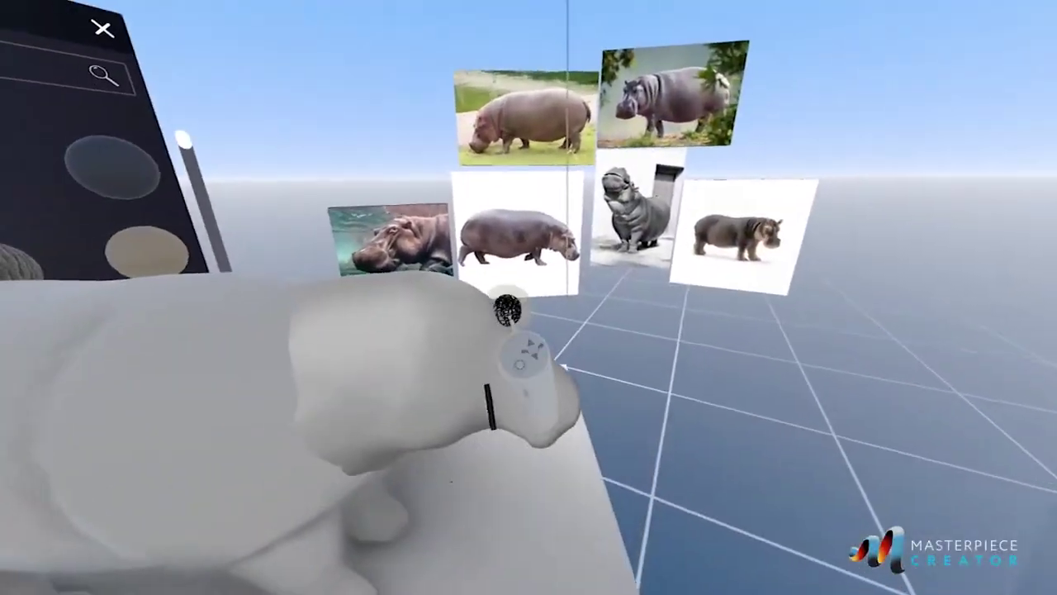
{"action": "scroll", "coordinate": [591, 355], "scroll_direction": "up", "scroll_amount": 3}
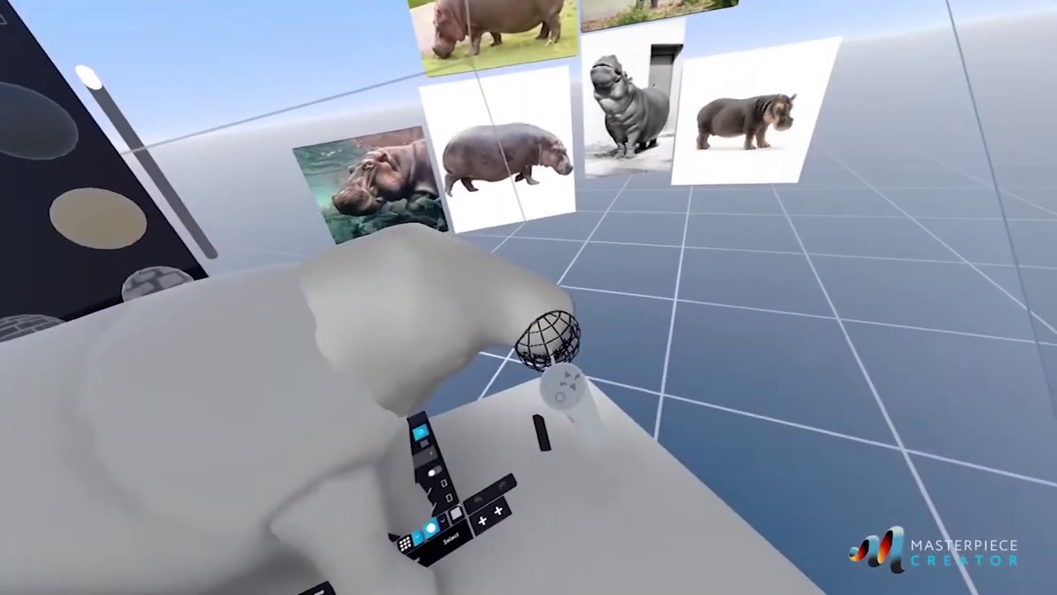
{"action": "scroll", "coordinate": [482, 332], "scroll_direction": "down", "scroll_amount": 3}
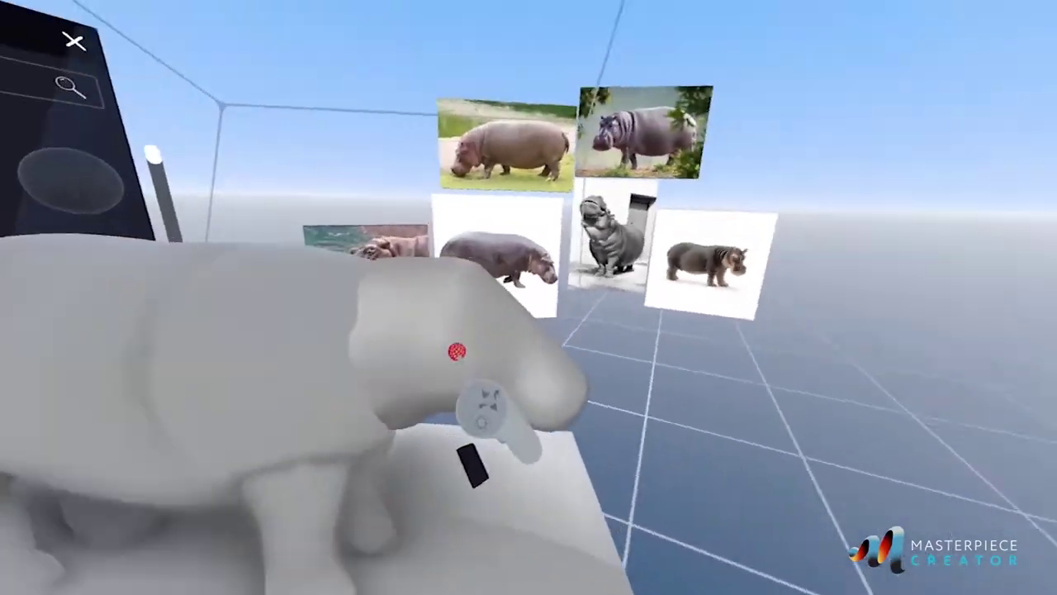
{"action": "scroll", "coordinate": [568, 291], "scroll_direction": "up", "scroll_amount": 3}
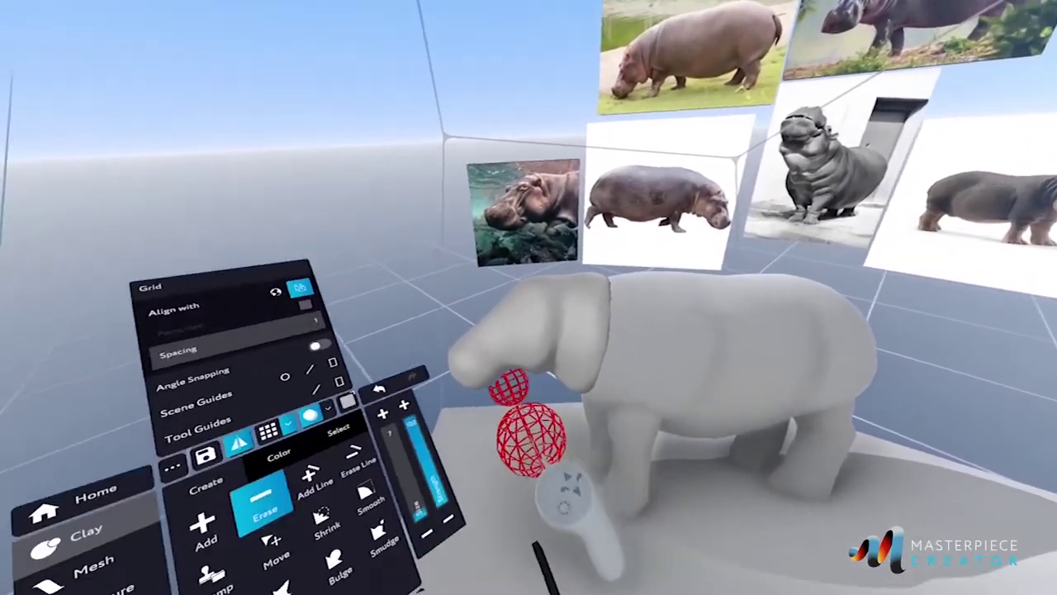
Step: Reshape the head and neck clay with the Erase, Bulge and Smooth tools
{"action": "left_click", "coordinate": [493, 394]}
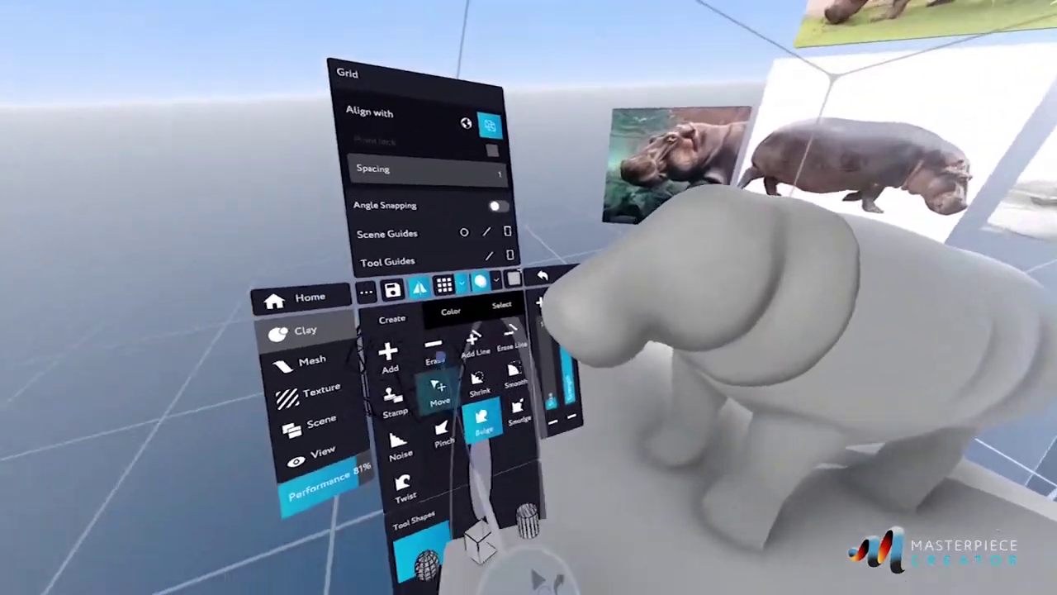
{"action": "left_click", "coordinate": [437, 354]}
{"action": "scroll", "coordinate": [581, 415], "scroll_direction": "down", "scroll_amount": 5}
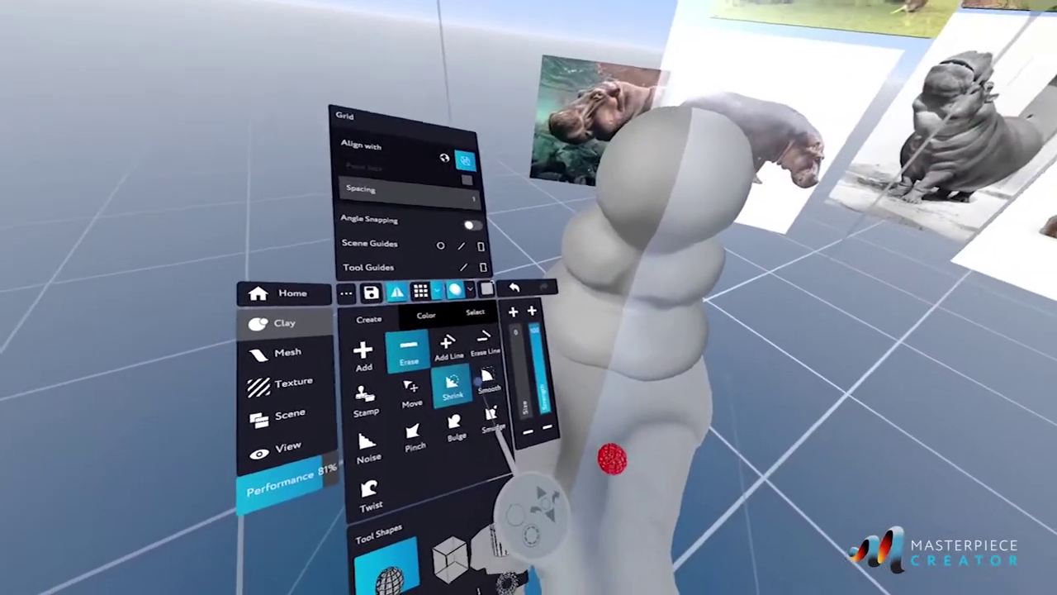
{"action": "left_click", "coordinate": [484, 380]}
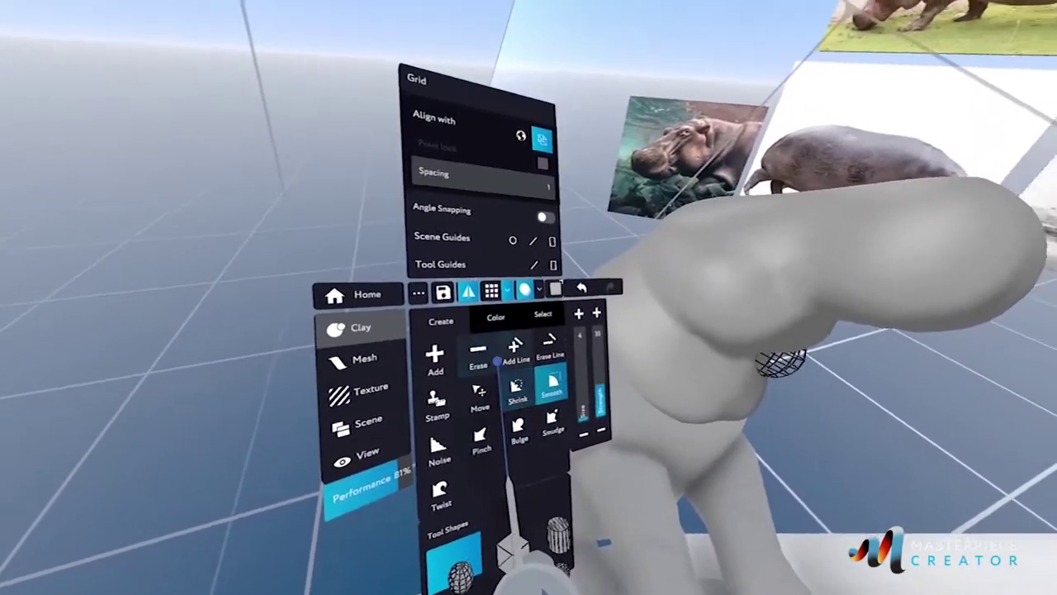
{"action": "left_click", "coordinate": [497, 361]}
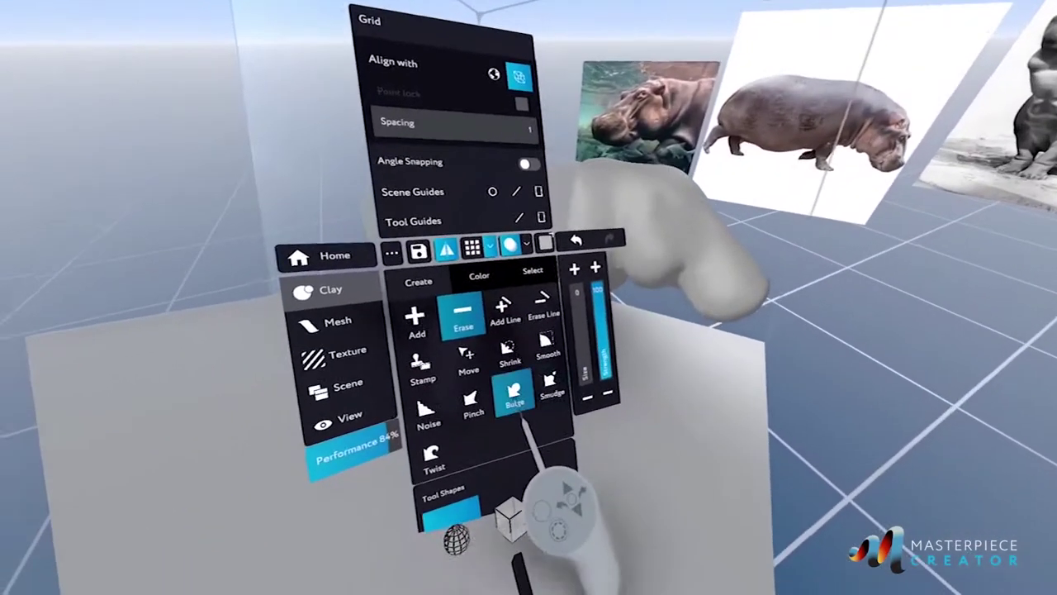
Step: Bulge and smooth the cheeks and snout to refine the head's side profile
{"action": "left_click", "coordinate": [515, 397]}
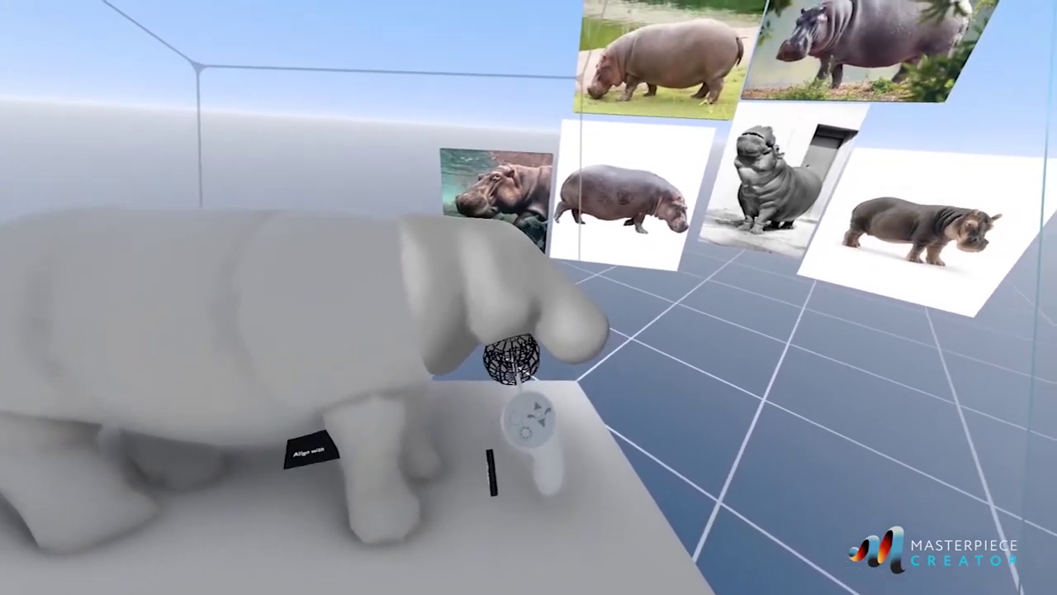
{"action": "left_click", "coordinate": [484, 436]}
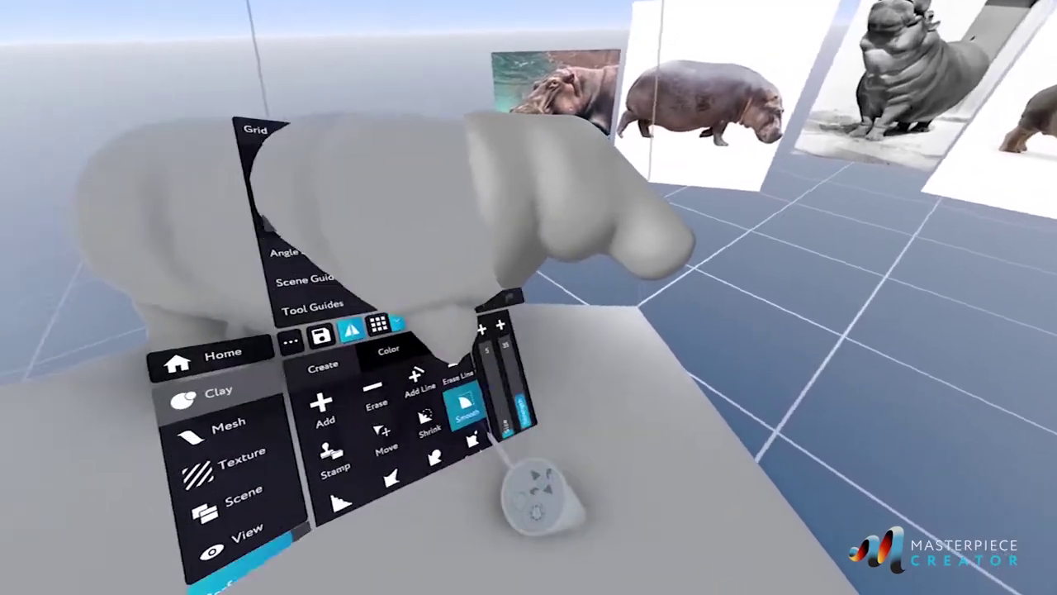
{"action": "left_click", "coordinate": [493, 366]}
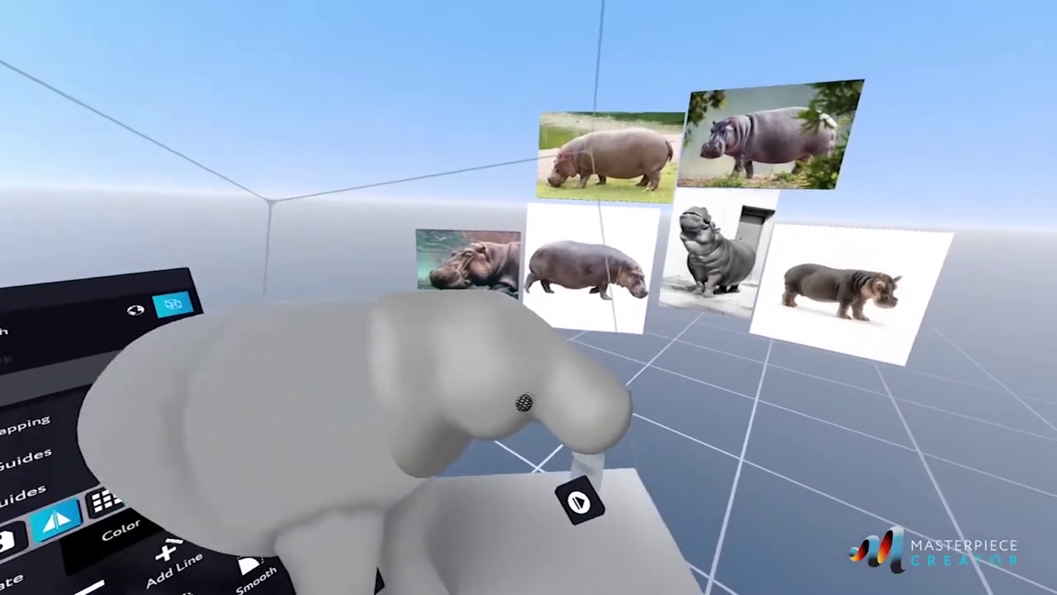
{"action": "mouse_move", "coordinate": [524, 402]}
{"action": "middle_mouse_down"}
{"action": "mouse_move", "coordinate": [531, 385]}
{"action": "mouse_move", "coordinate": [493, 432]}
{"action": "middle_mouse_up"}
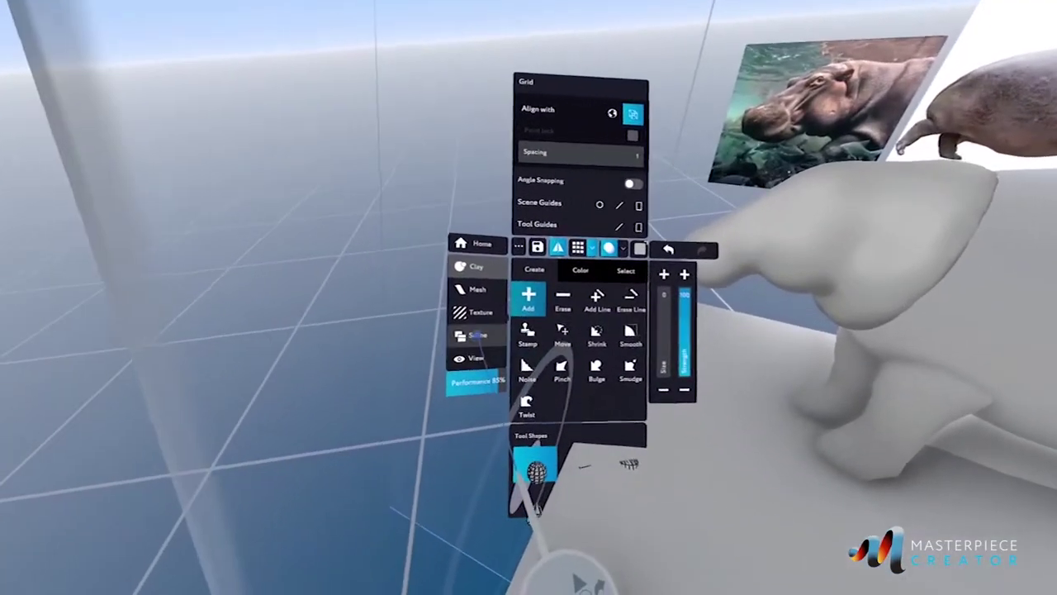
Step: Rename the body (Copy) layer as head
{"action": "left_click", "coordinate": [468, 335]}
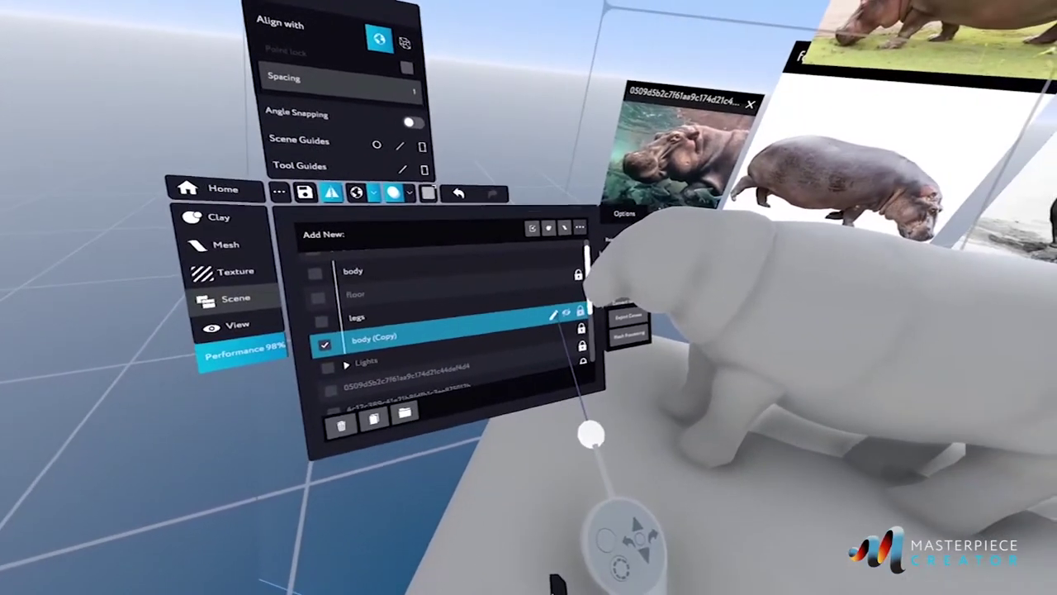
{"action": "left_click", "coordinate": [587, 302]}
{"action": "type", "text": "head"}
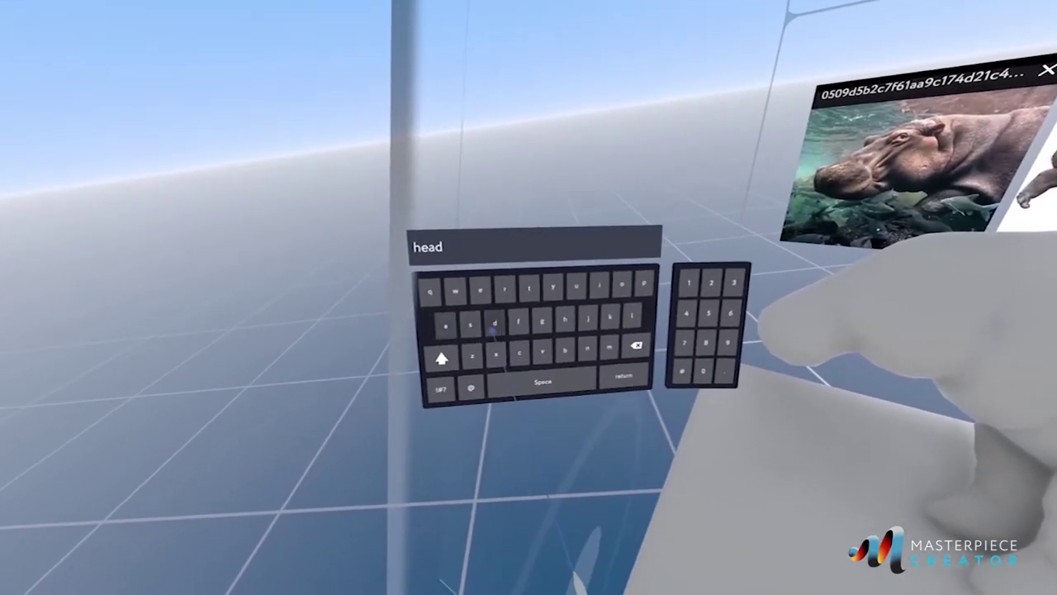
{"action": "key", "text": "Return"}
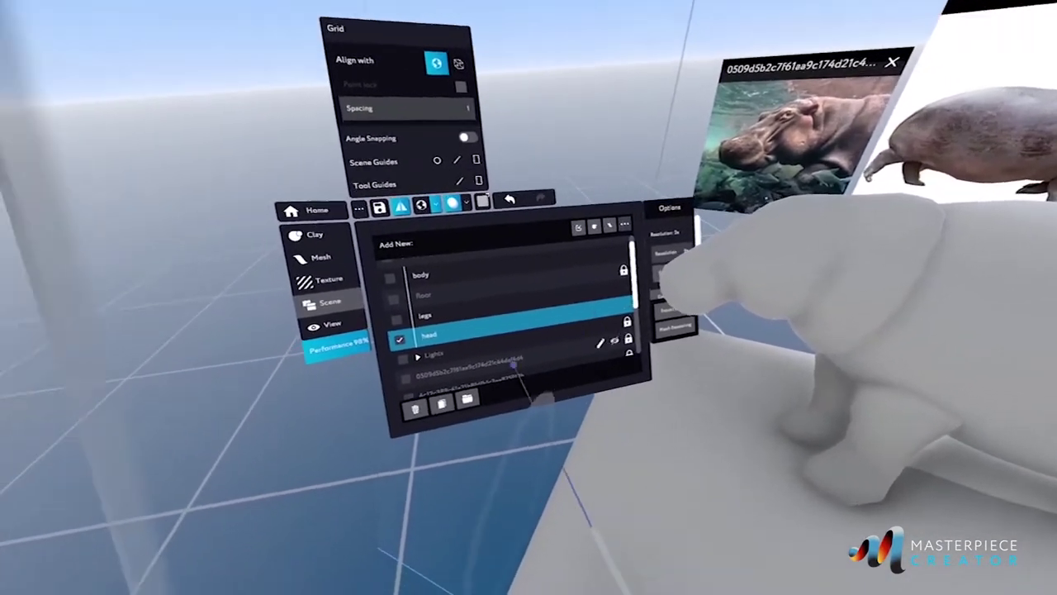
Step: Duplicate the head layer and sculpt mirrored clay mounds for the snout and the eyes on the copy
{"action": "left_click", "coordinate": [442, 403]}
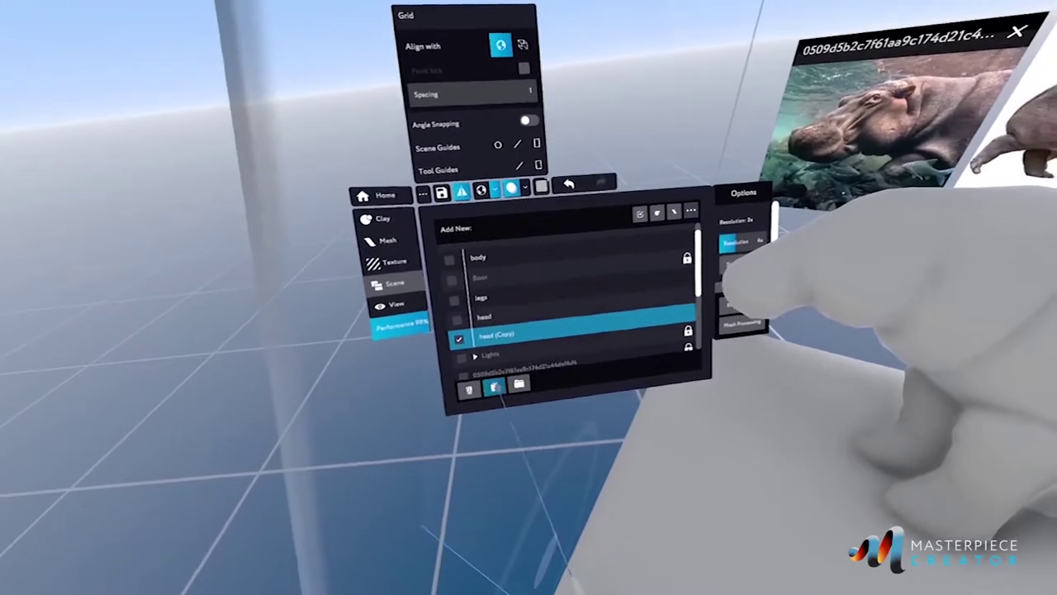
{"action": "left_click", "coordinate": [314, 235]}
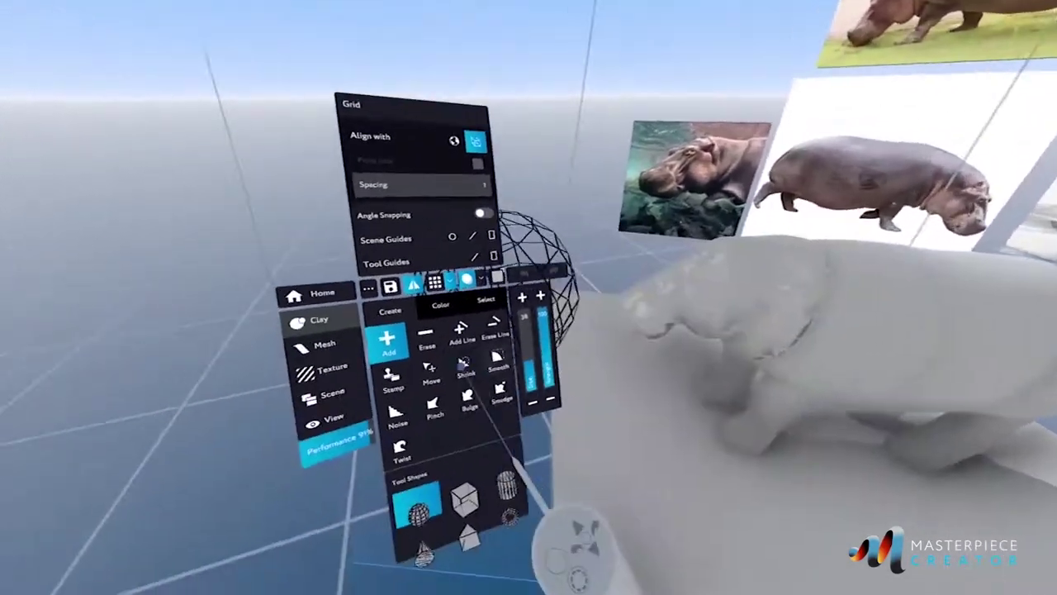
{"action": "left_click", "coordinate": [484, 333]}
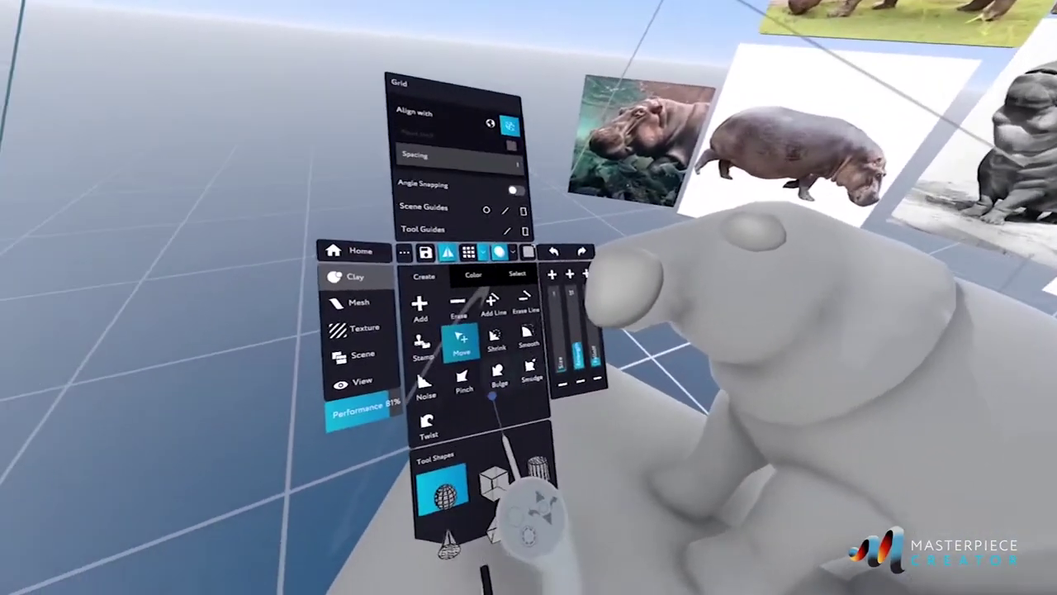
{"action": "left_click", "coordinate": [500, 377]}
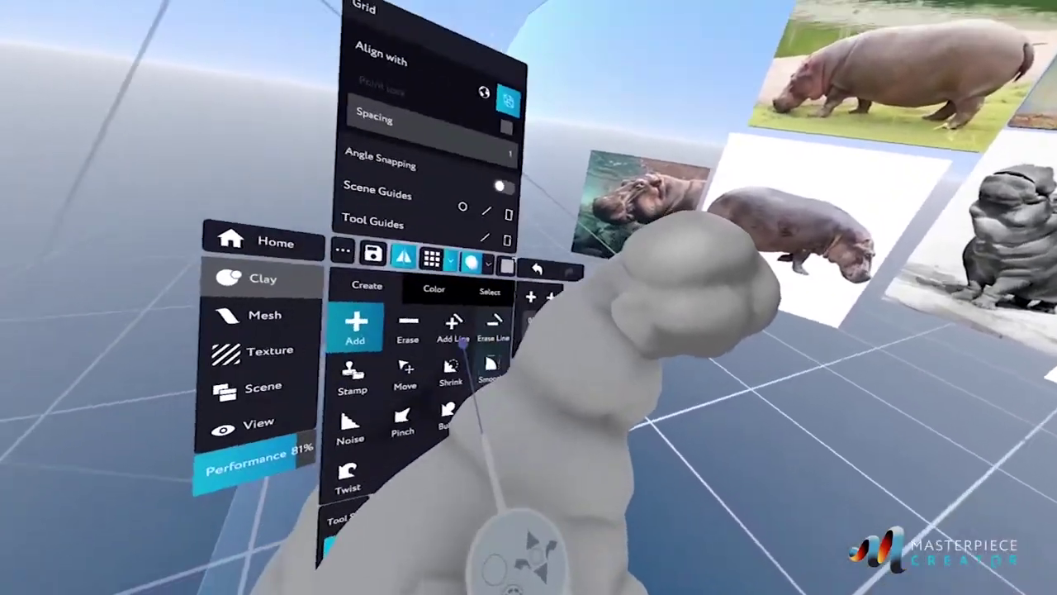
{"action": "left_click", "coordinate": [406, 391]}
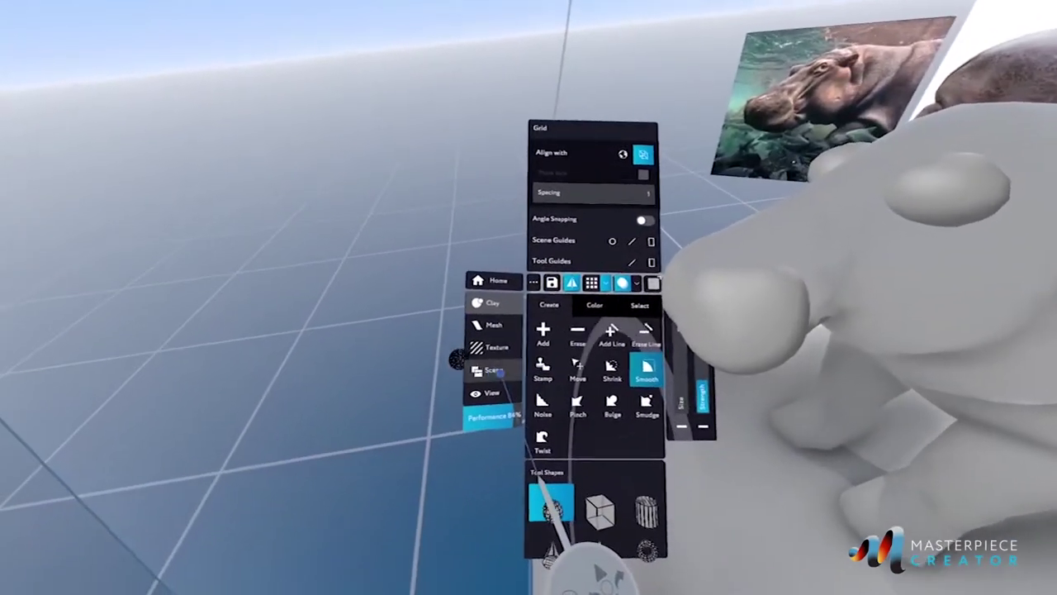
Step: Add dark eyeballs to the mirrored eye mounds and smooth the surrounding head clay
{"action": "left_click", "coordinate": [494, 370]}
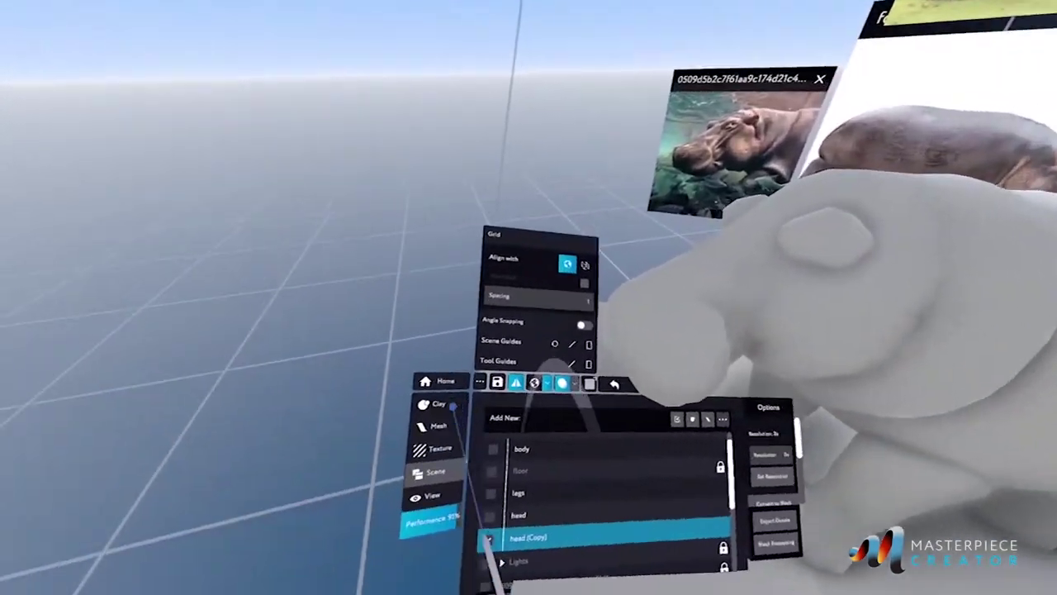
{"action": "left_click", "coordinate": [452, 406]}
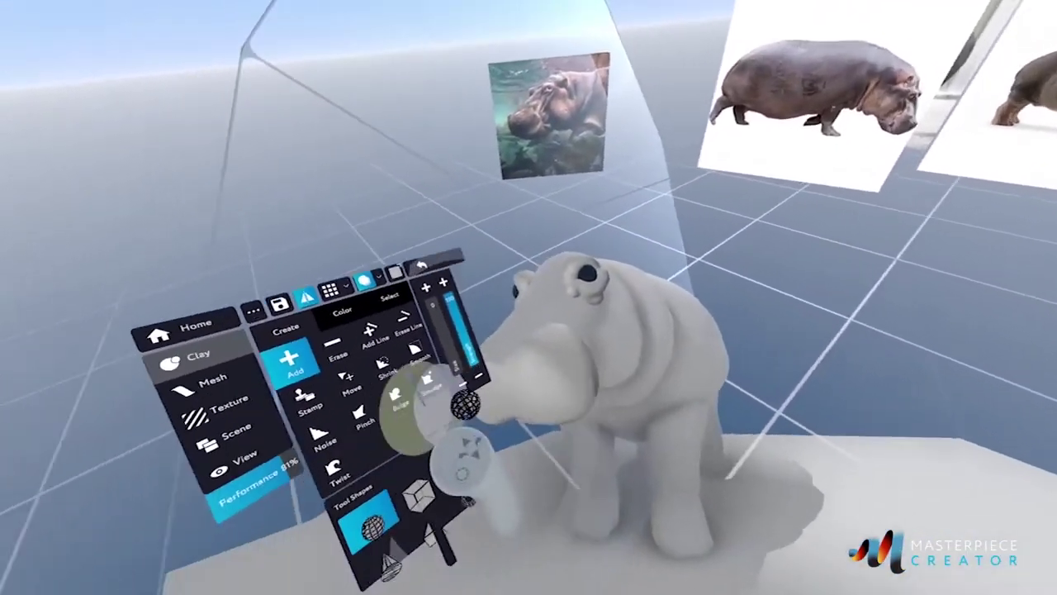
{"action": "left_click", "coordinate": [476, 346]}
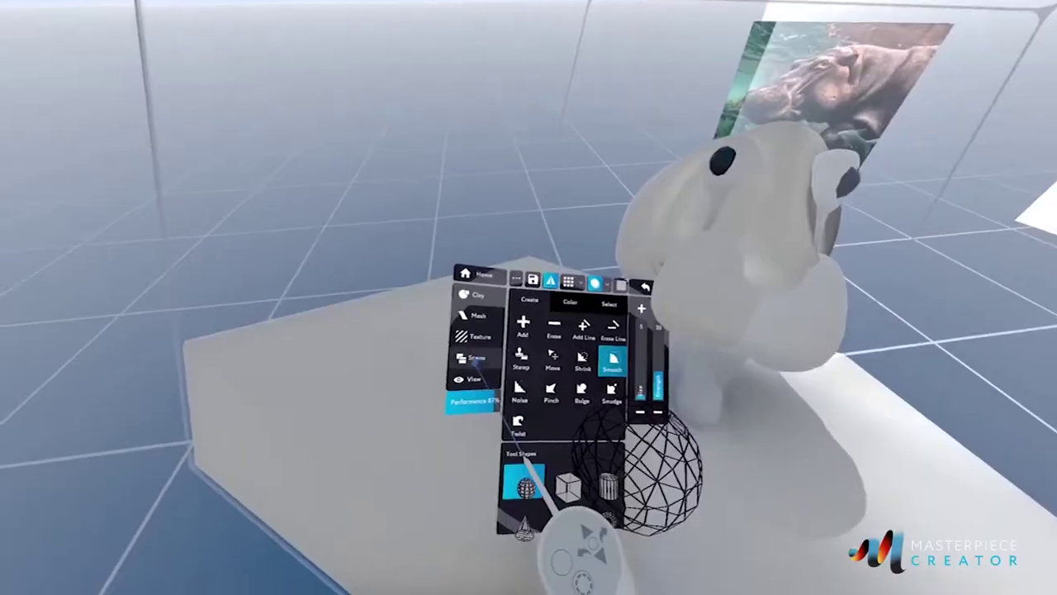
Step: Rename the head (Copy) (Copy) layer in the scene's layer list as eyes
{"action": "left_click", "coordinate": [476, 357]}
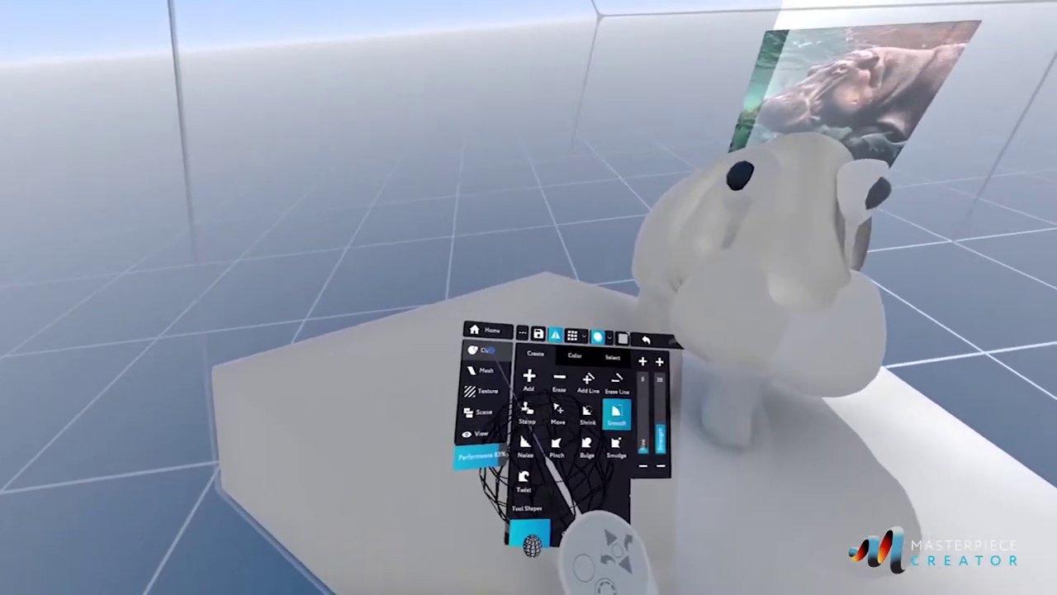
{"action": "left_click", "coordinate": [474, 355]}
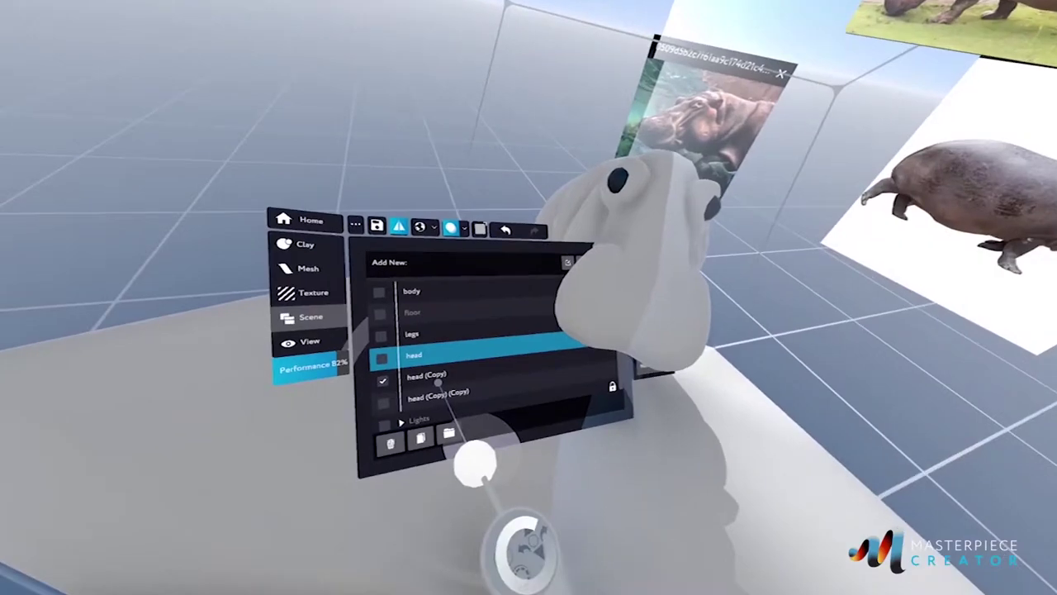
{"action": "left_click", "coordinate": [489, 344]}
{"action": "left_click", "coordinate": [494, 362]}
{"action": "left_click", "coordinate": [609, 326]}
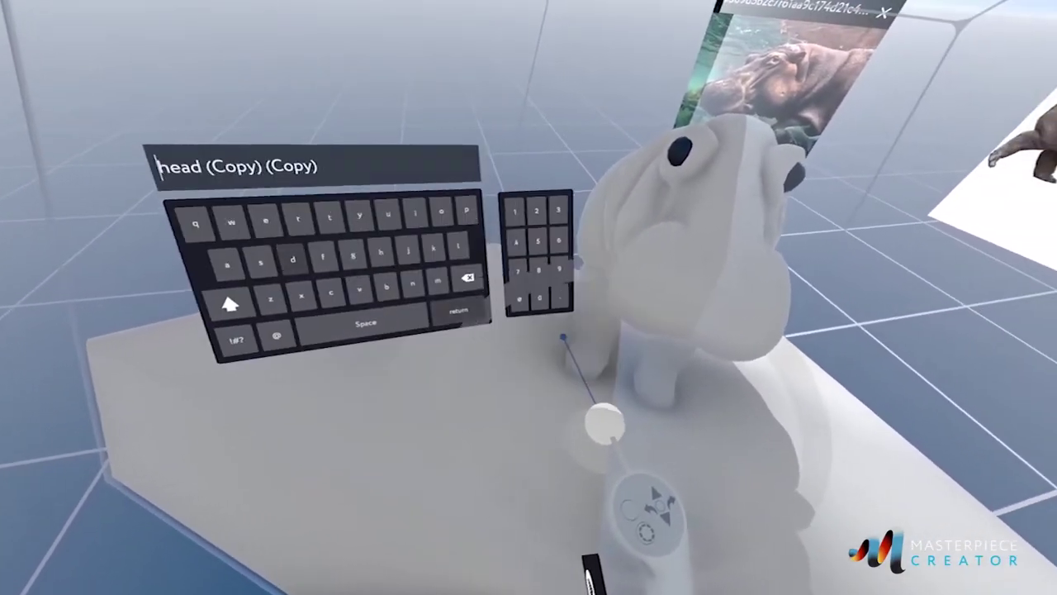
{"action": "left_click_drag", "start_coordinate": [514, 263], "coordinate": [340, 309]}
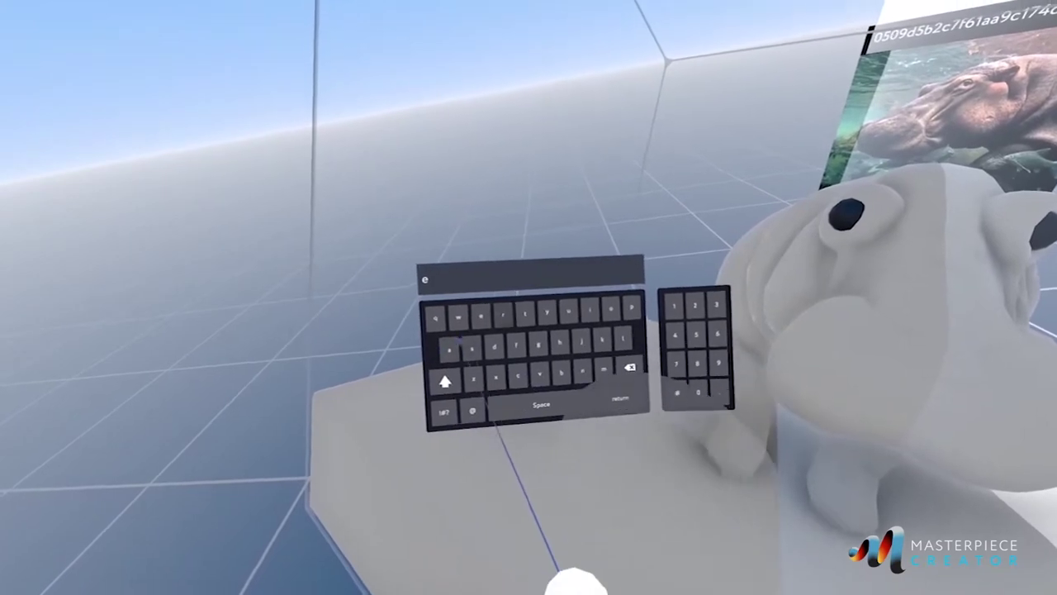
{"action": "type", "text": "ea"}
{"action": "left_click", "coordinate": [628, 369]}
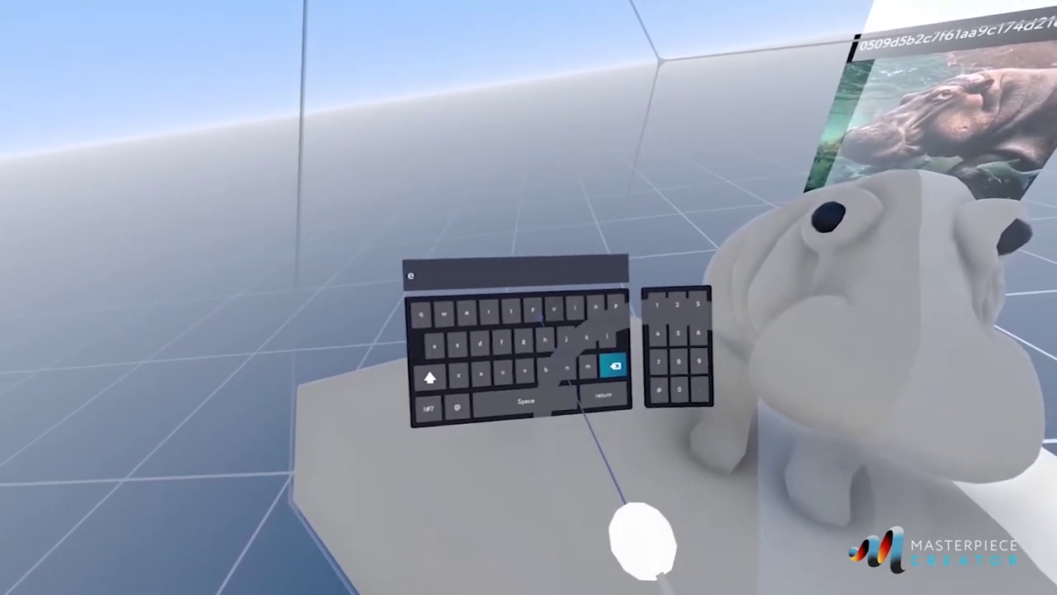
{"action": "type", "text": "yes"}
{"action": "left_click", "coordinate": [610, 394]}
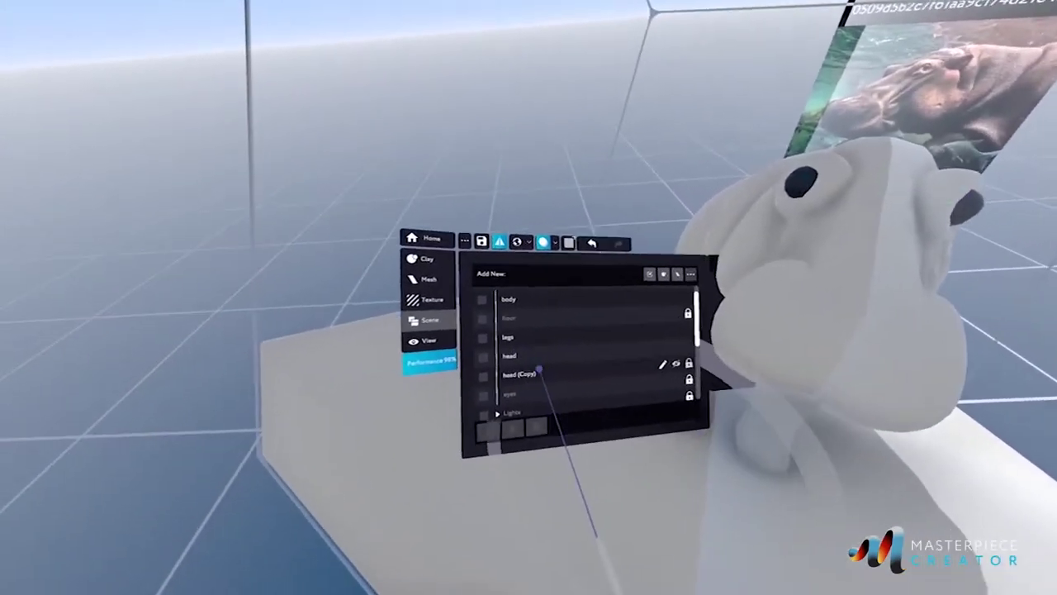
Step: Make the head (Copy) layer the active layer for sculpting
{"action": "left_click", "coordinate": [355, 378]}
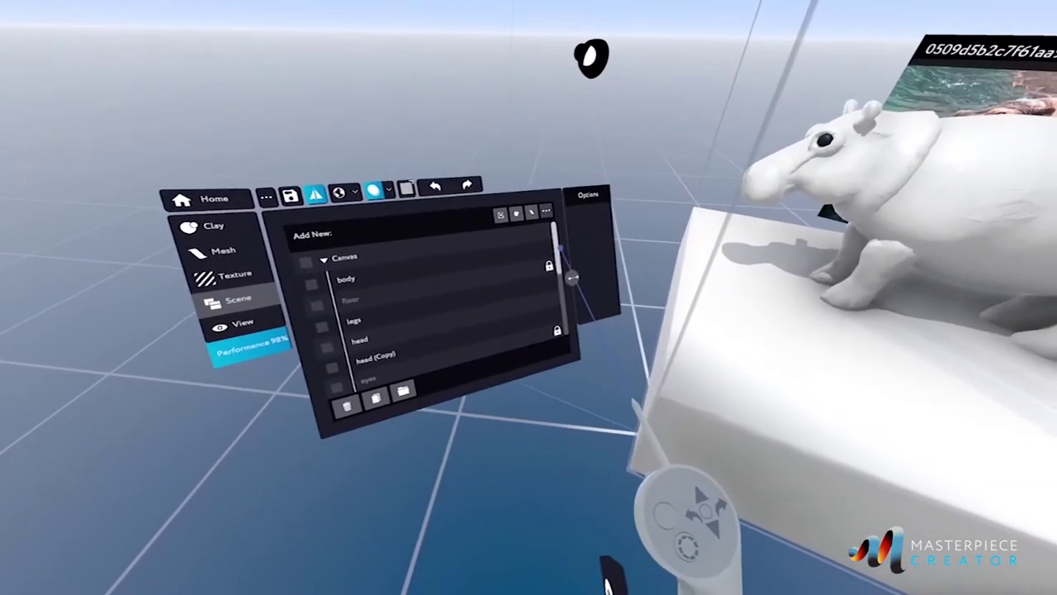
{"action": "left_click_drag", "start_coordinate": [561, 248], "coordinate": [627, 275]}
{"action": "left_click", "coordinate": [618, 272]}
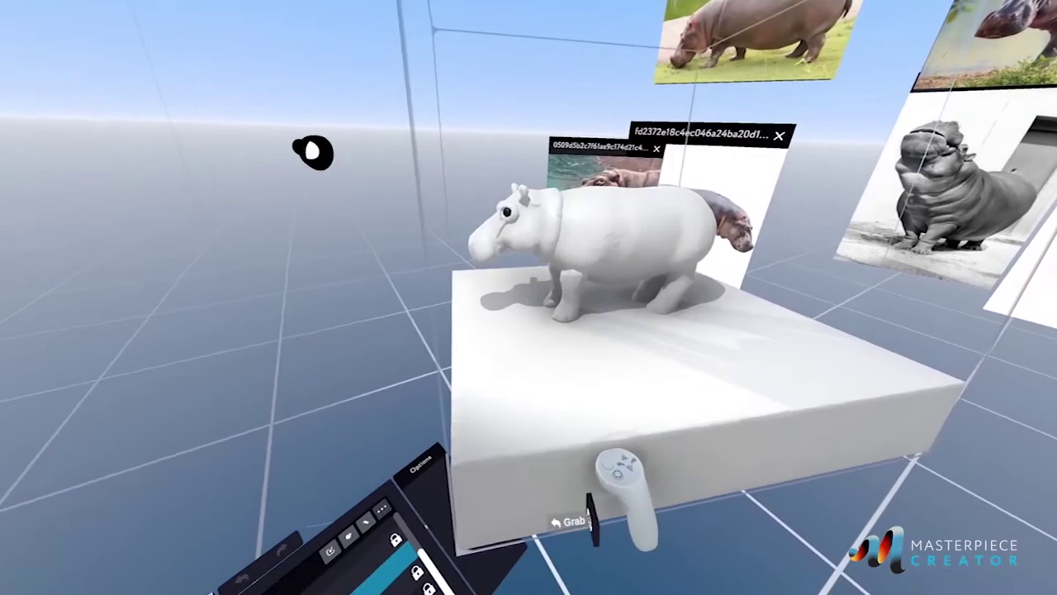
{"action": "scroll", "coordinate": [552, 326], "scroll_direction": "up", "scroll_amount": 5}
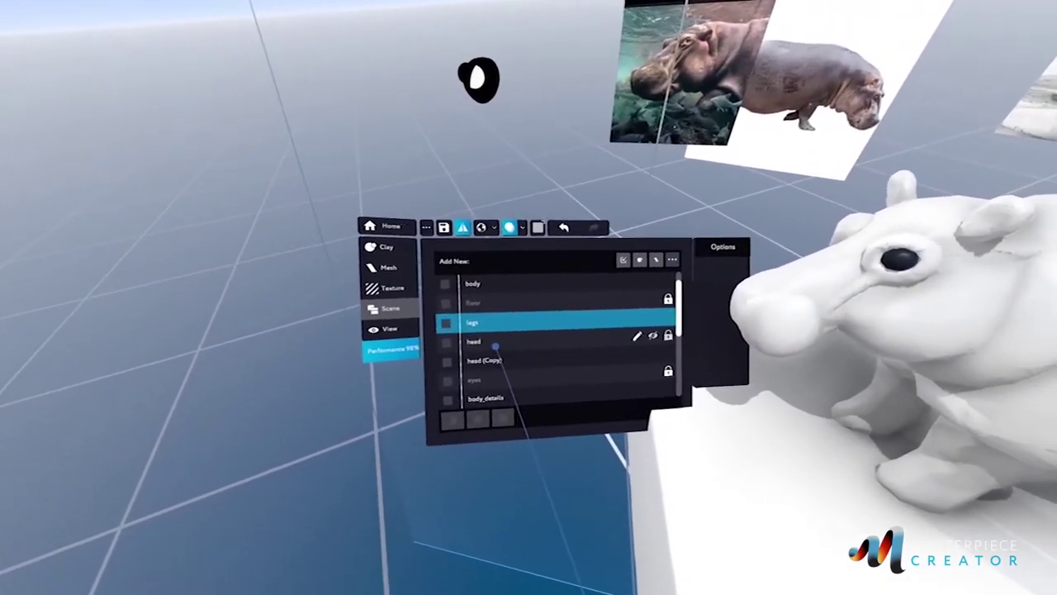
{"action": "left_click", "coordinate": [496, 346]}
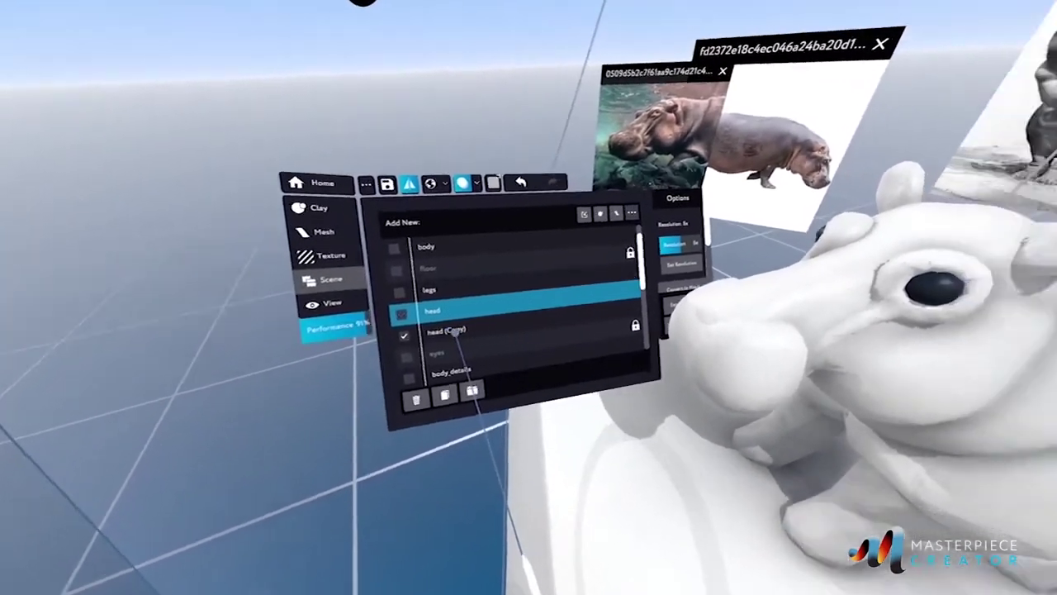
{"action": "left_click", "coordinate": [454, 332]}
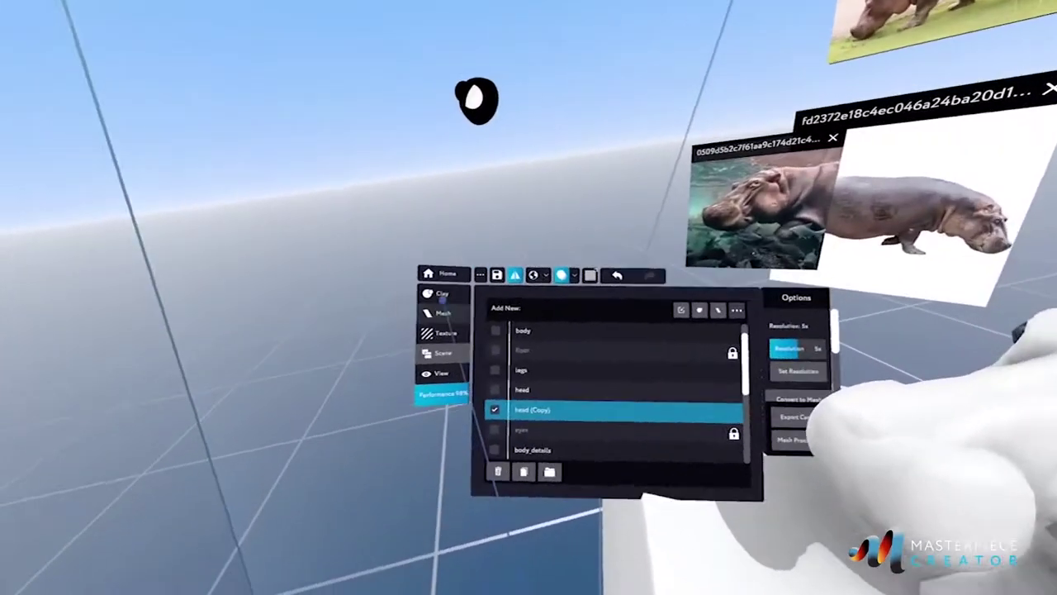
Step: Build up the hippo's snout with mirrored clay, then bulge and smooth it around the two nostrils
{"action": "left_click", "coordinate": [441, 299]}
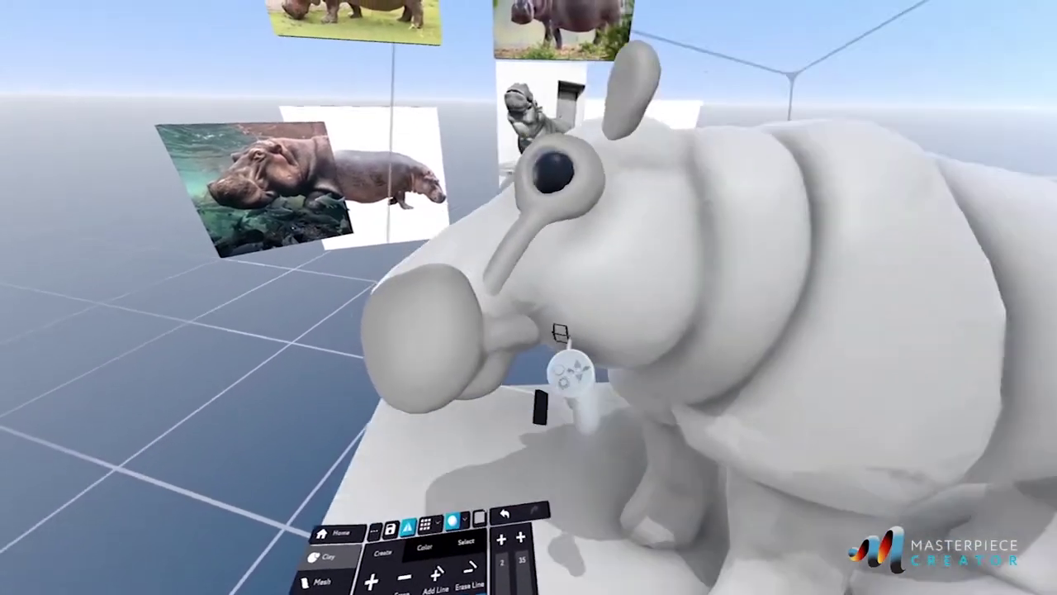
{"action": "key", "text": "ctrl+z"}
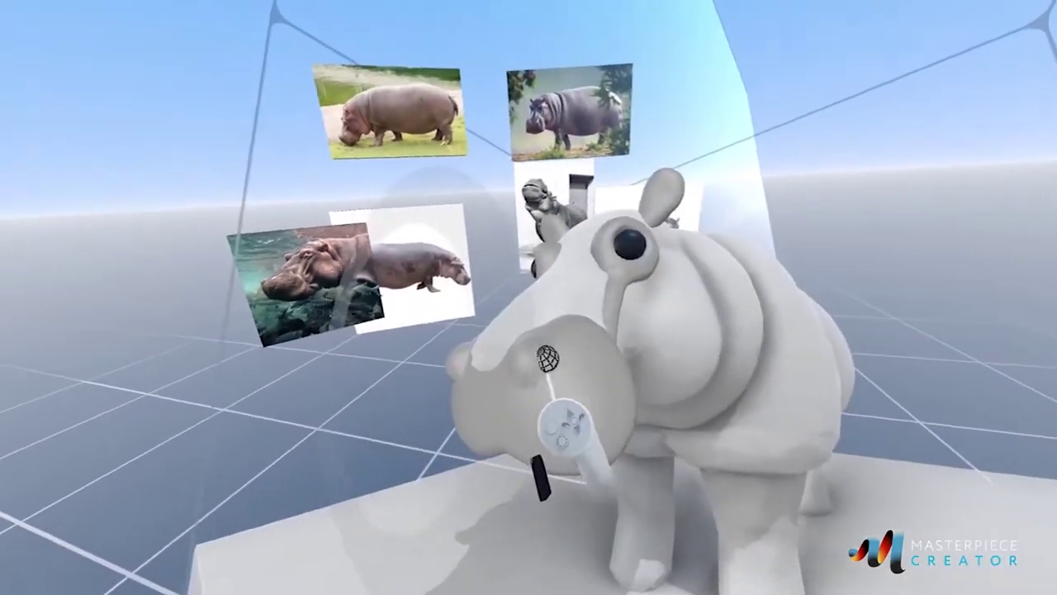
{"action": "left_click", "coordinate": [470, 377]}
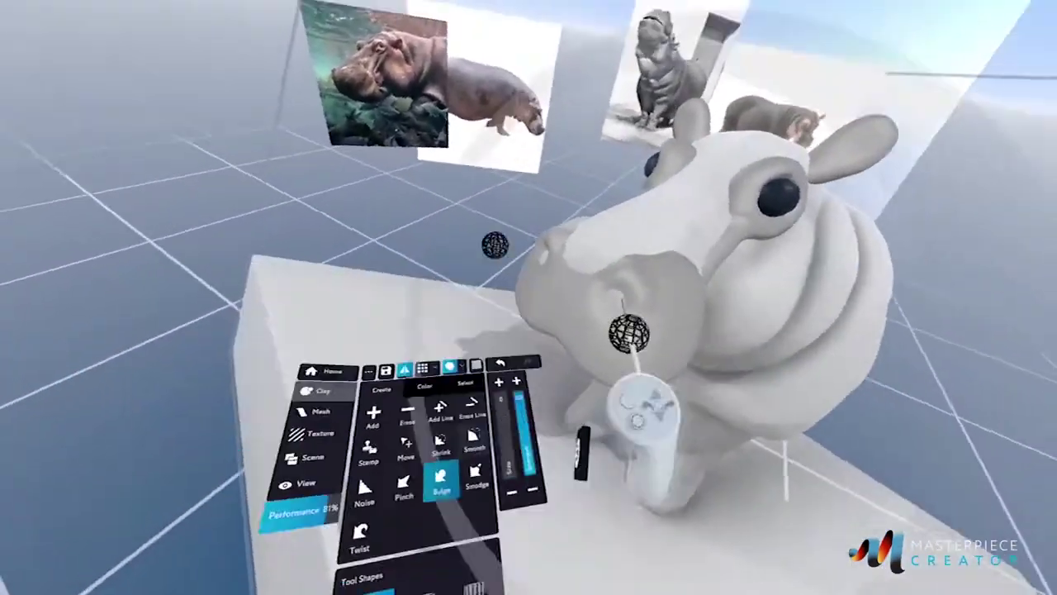
{"action": "key", "text": "ctrl+z"}
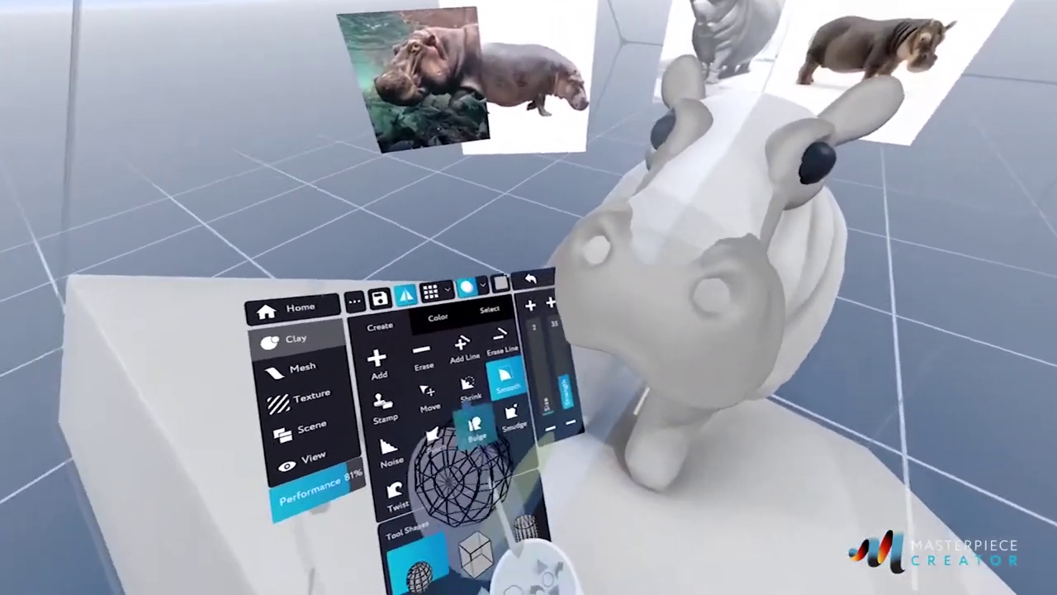
{"action": "left_click", "coordinate": [469, 424]}
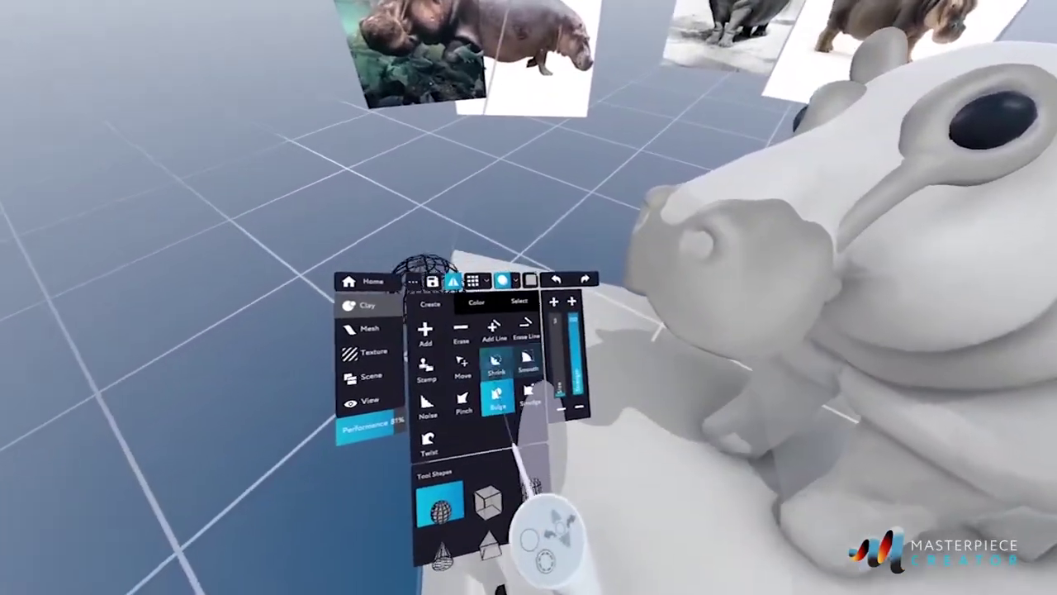
Step: Merge the body_details layer with the body layer
{"action": "left_click", "coordinate": [380, 428]}
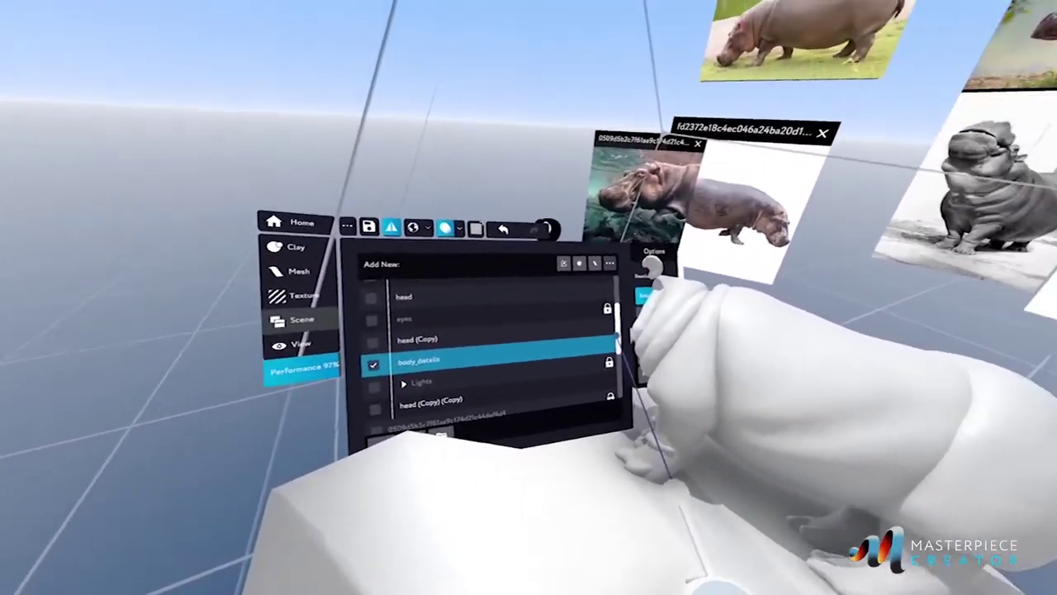
{"action": "left_click_drag", "start_coordinate": [618, 338], "coordinate": [683, 316]}
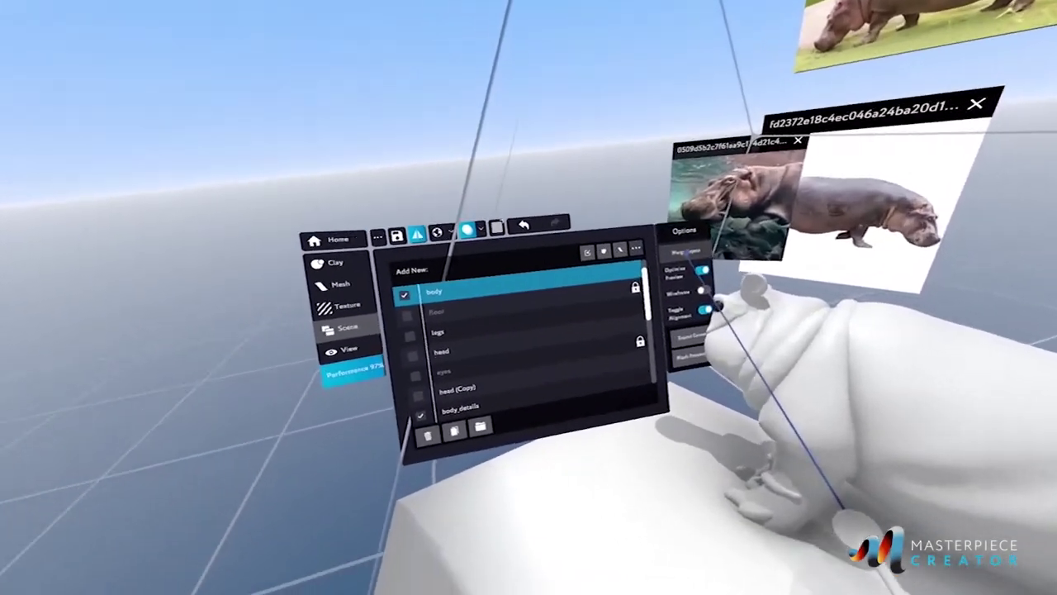
{"action": "left_click", "coordinate": [561, 265]}
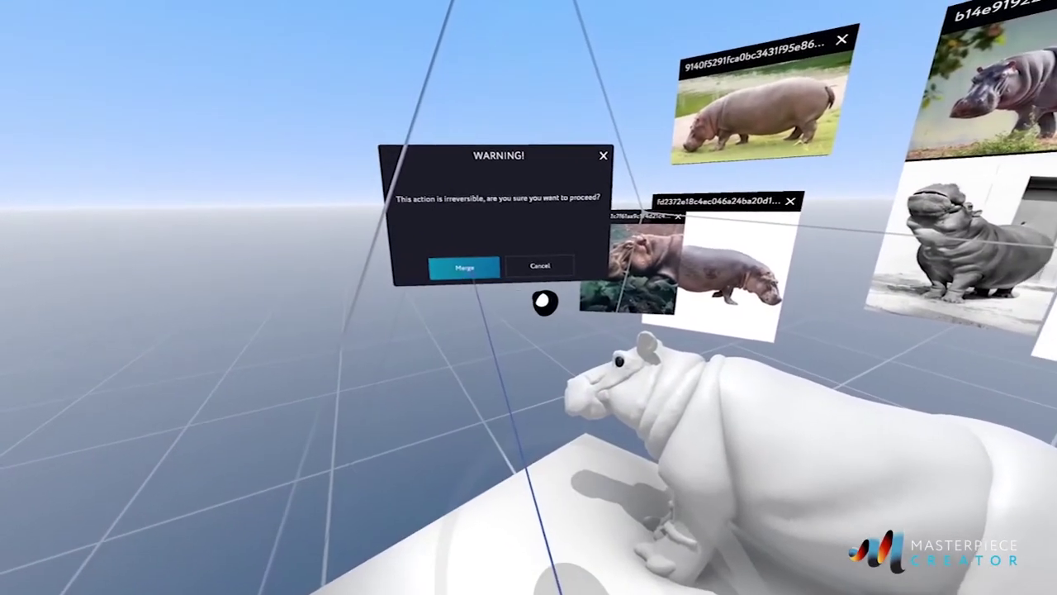
{"action": "left_click", "coordinate": [464, 267]}
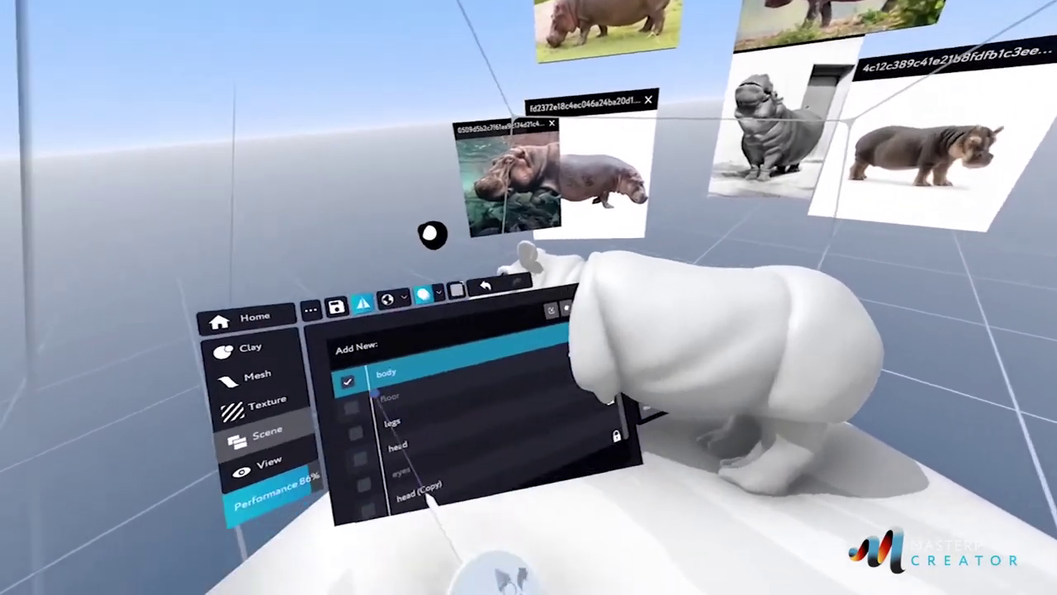
Step: Smooth the merged body's neck folds and merge the head layer with the body layer
{"action": "left_click", "coordinate": [248, 349]}
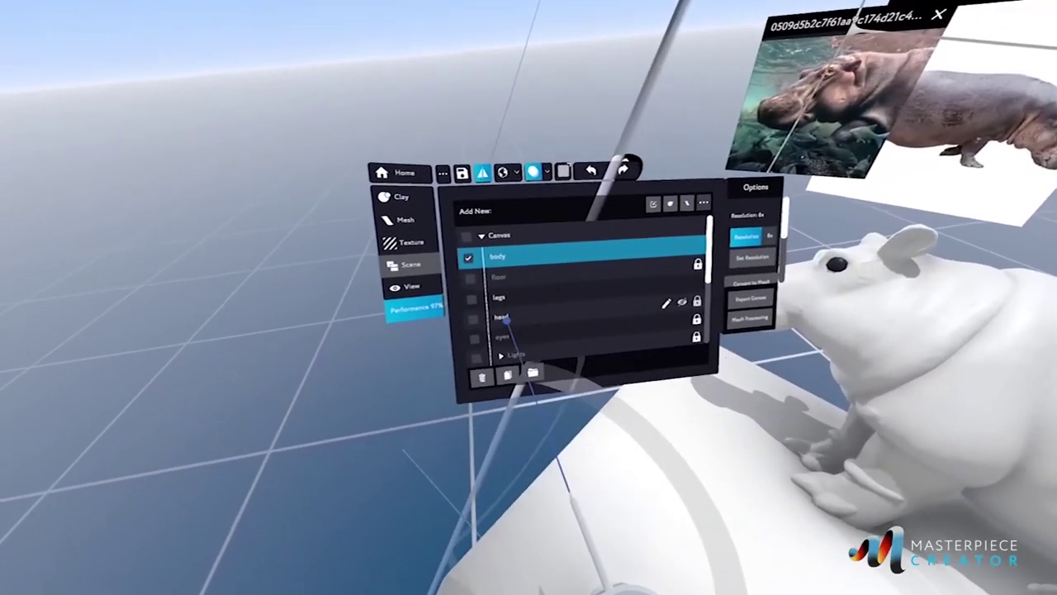
{"action": "left_click", "coordinate": [474, 312]}
{"action": "left_click", "coordinate": [542, 231]}
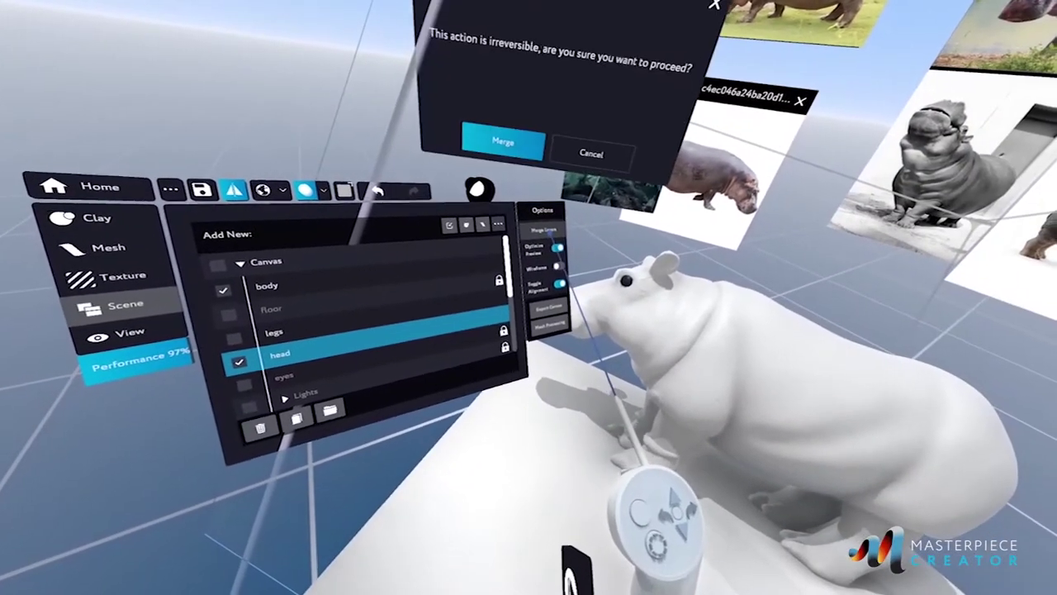
{"action": "left_click", "coordinate": [507, 200]}
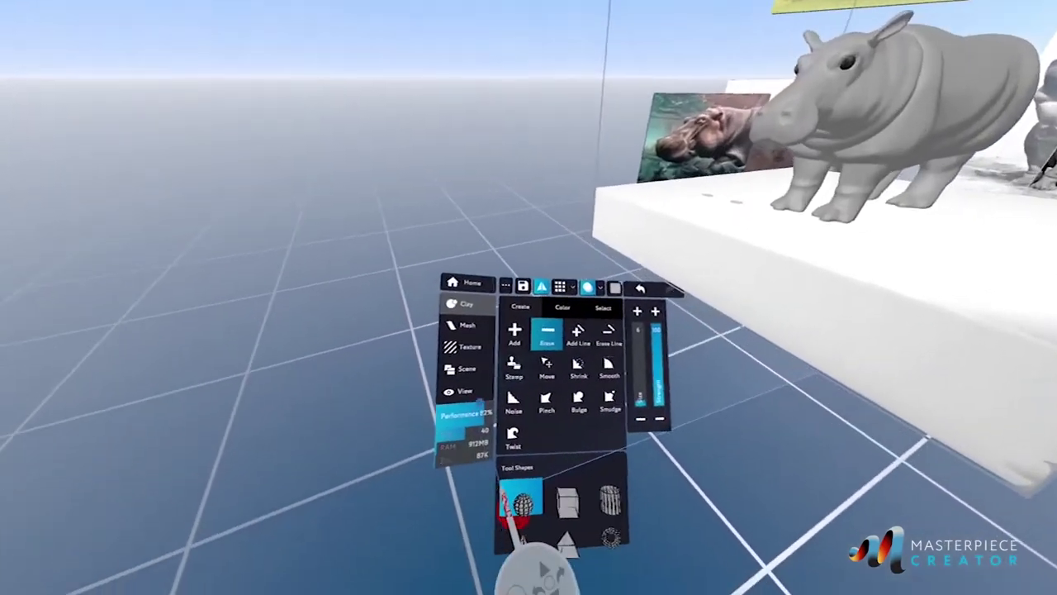
Step: Open the scene's layer list with the body layer active
{"action": "left_click", "coordinate": [478, 366]}
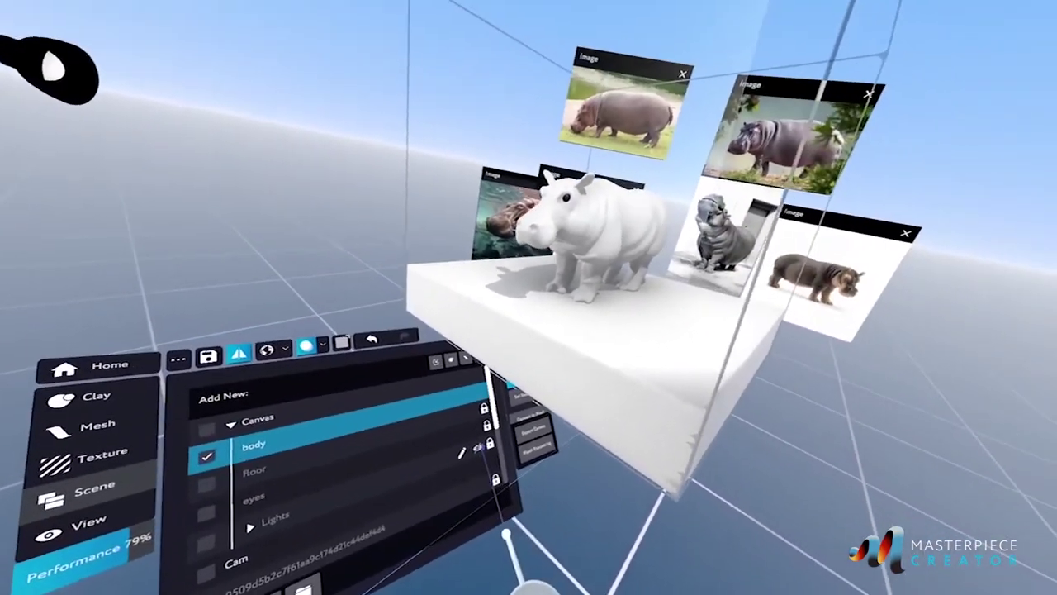